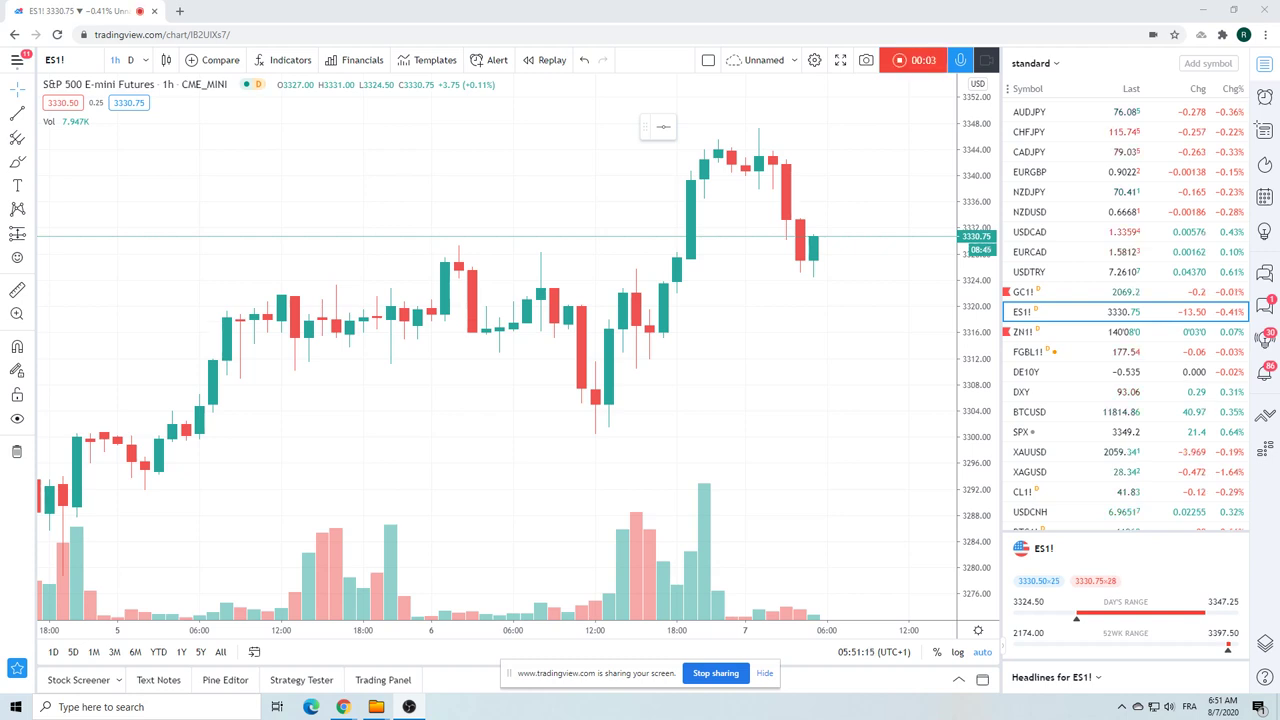
Zoom out the ES1! hourly chart to show a wider span of price history.
{"action": "scroll", "coordinate": [697, 357], "scroll_direction": "down", "scroll_amount": 4}
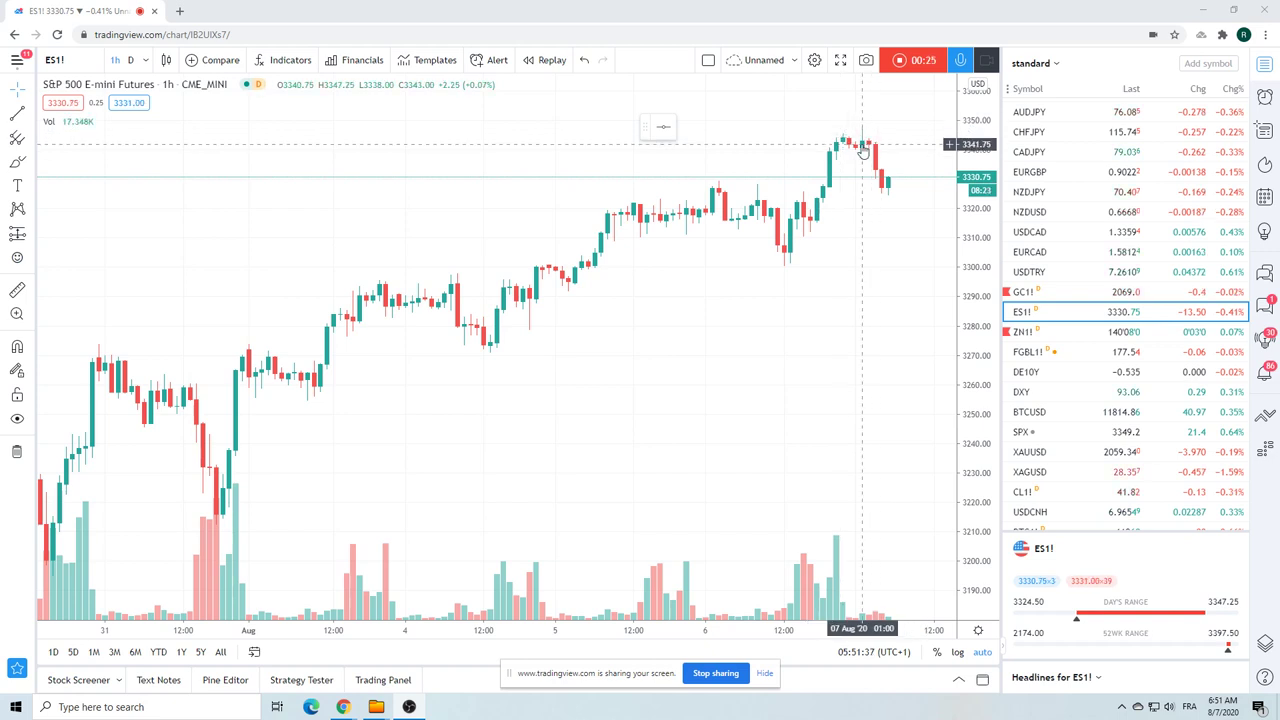
{"action": "scroll", "coordinate": [863, 150], "scroll_direction": "down", "scroll_amount": 1}
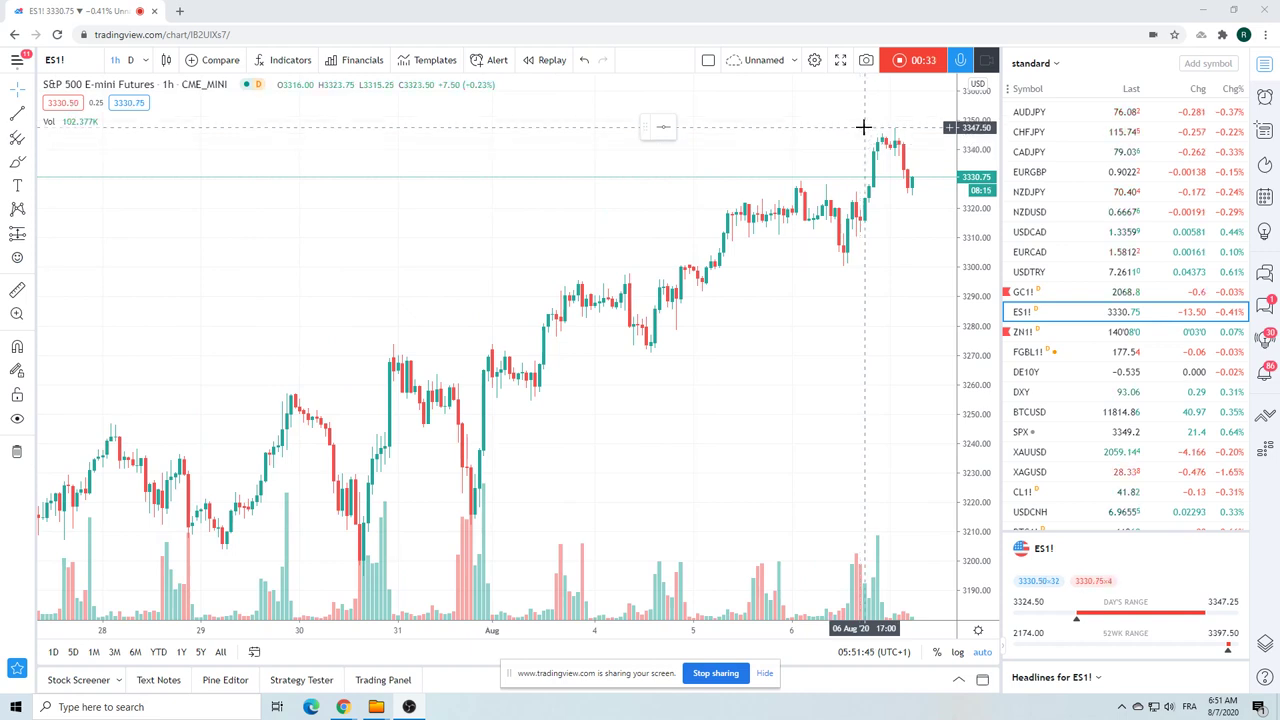
{"action": "scroll", "coordinate": [863, 127], "scroll_direction": "down", "scroll_amount": 2}
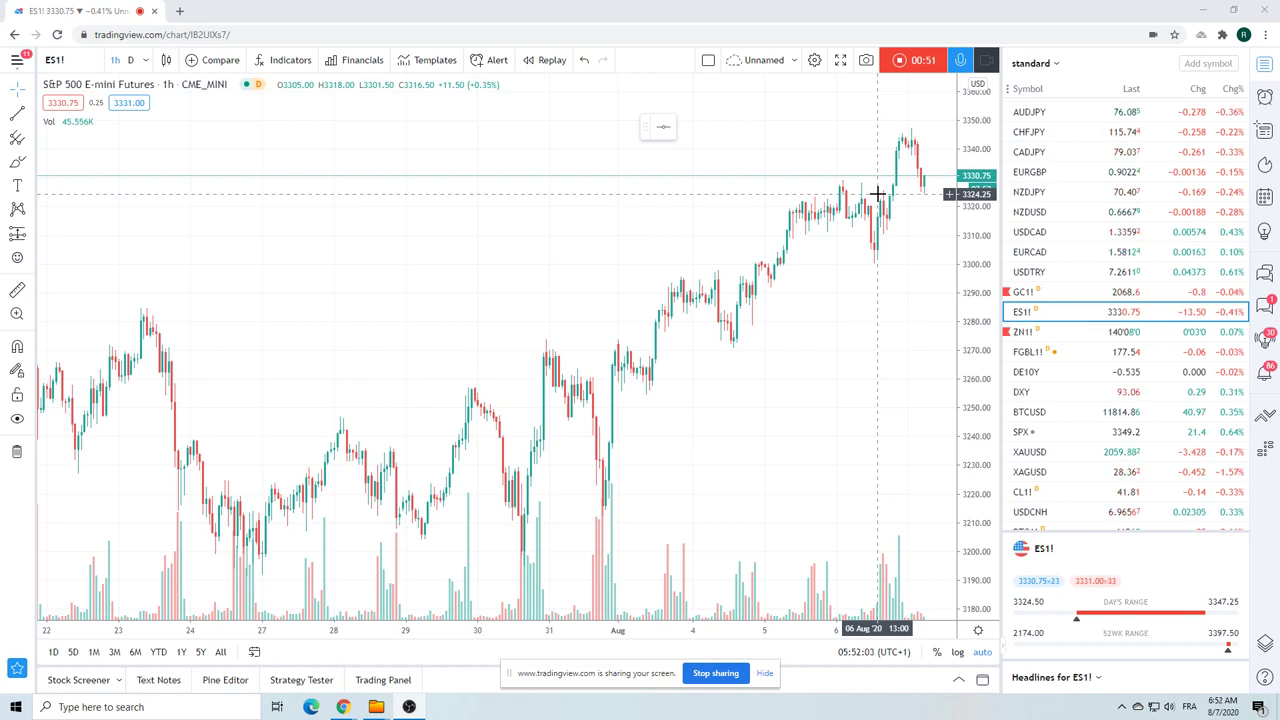
{"action": "scroll", "coordinate": [877, 192], "scroll_direction": "down", "scroll_amount": 2}
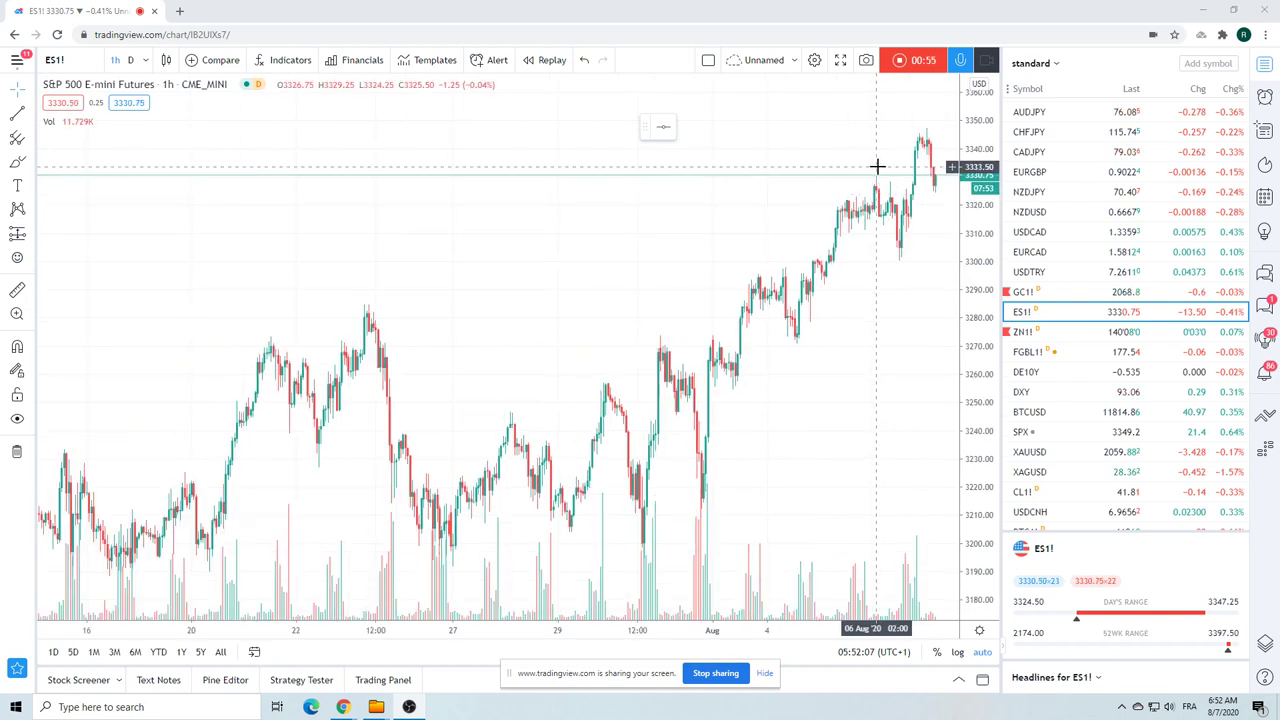
{"action": "left_click", "coordinate": [130, 60]}
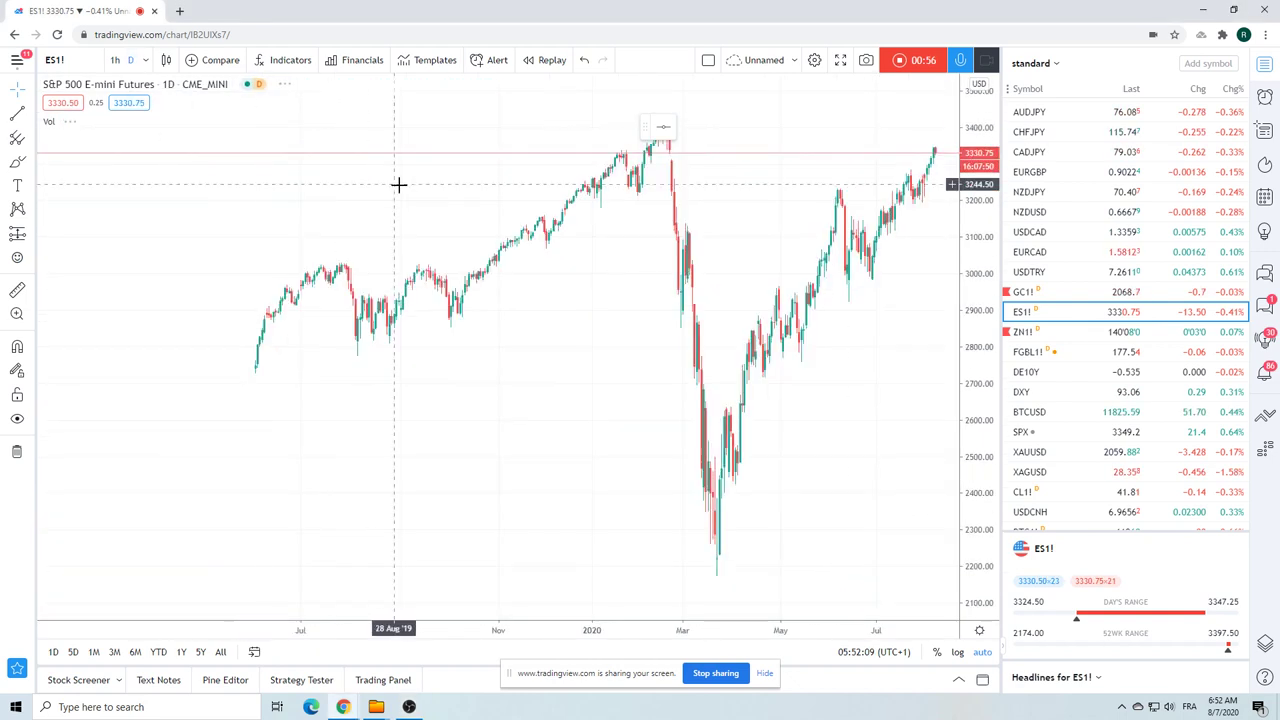
{"action": "scroll", "coordinate": [586, 283], "scroll_direction": "up", "scroll_amount": 3}
{"action": "scroll", "coordinate": [587, 284], "scroll_direction": "down", "scroll_amount": 2}
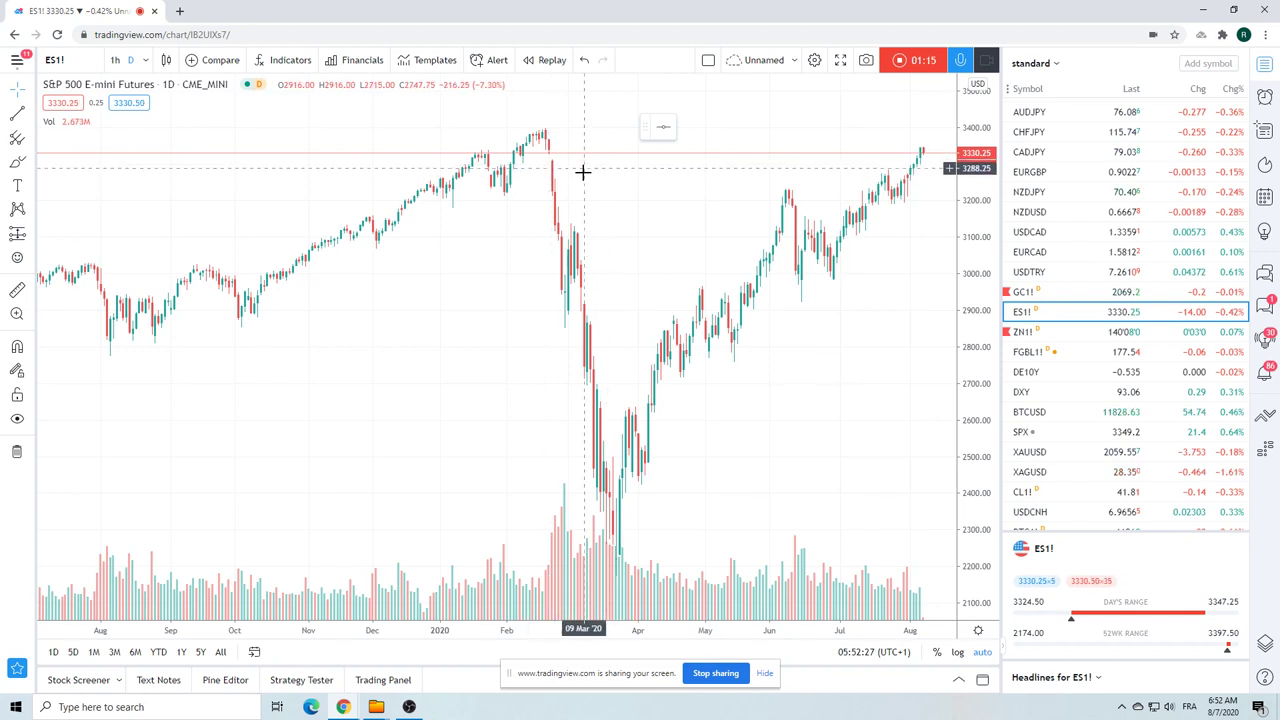
{"action": "scroll", "coordinate": [583, 171], "scroll_direction": "up", "scroll_amount": 2}
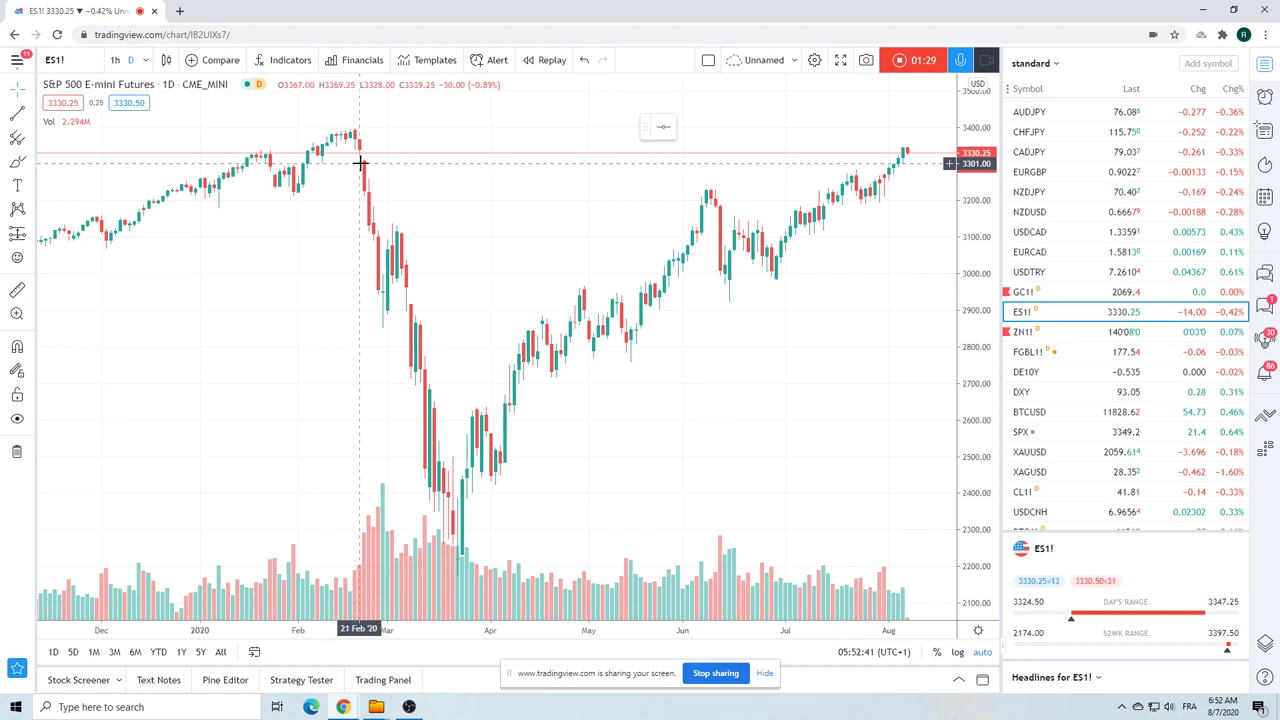
{"action": "scroll", "coordinate": [362, 163], "scroll_direction": "down", "scroll_amount": 5}
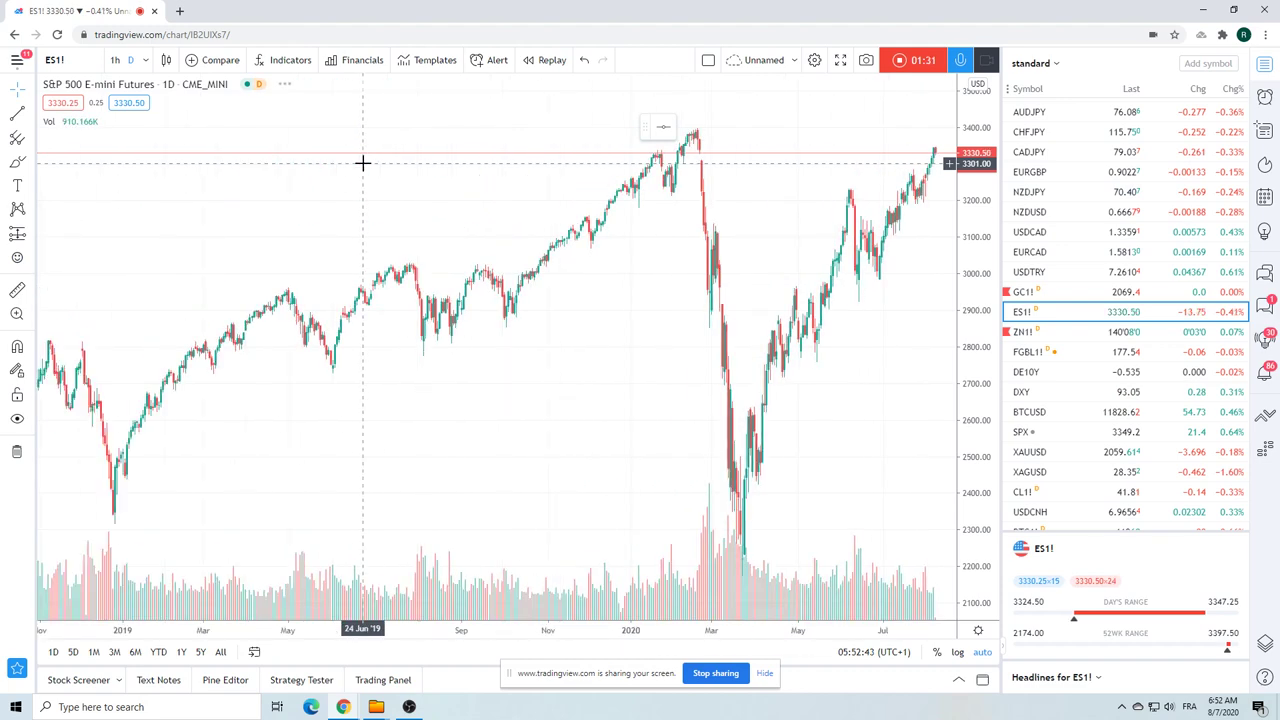
{"action": "scroll", "coordinate": [518, 232], "scroll_direction": "up", "scroll_amount": 2}
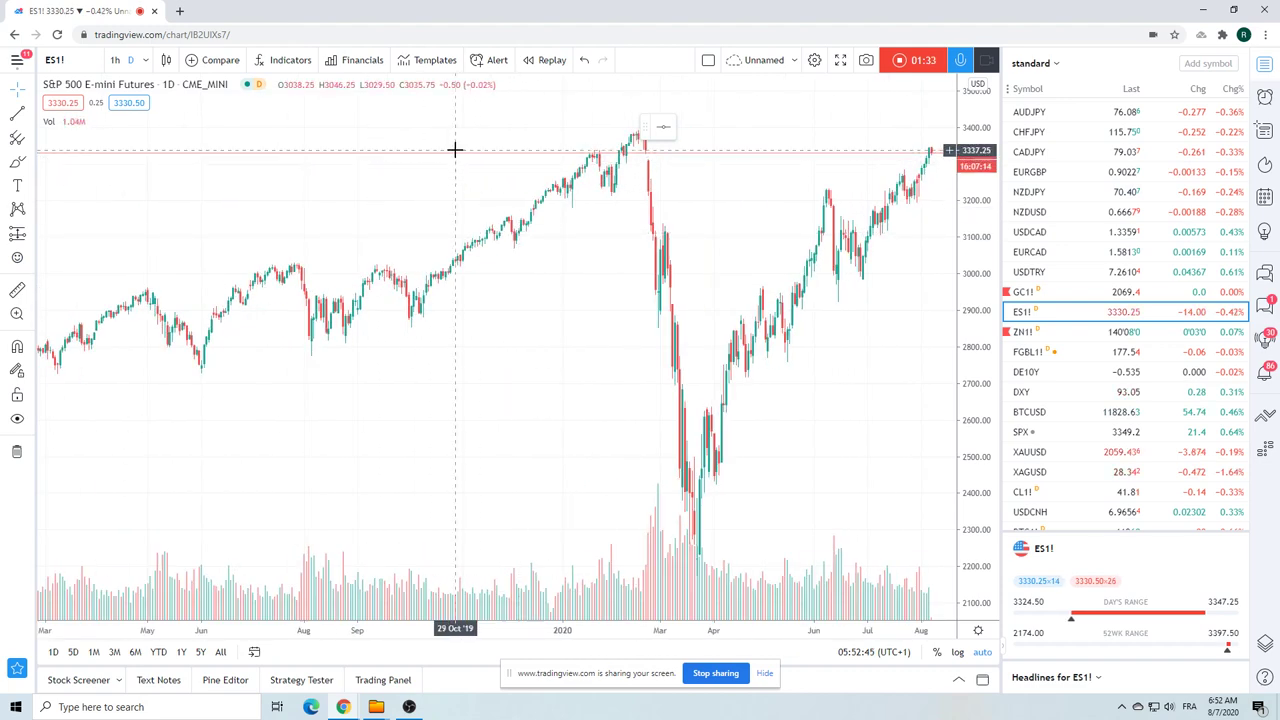
{"action": "scroll", "coordinate": [517, 203], "scroll_direction": "up", "scroll_amount": 2}
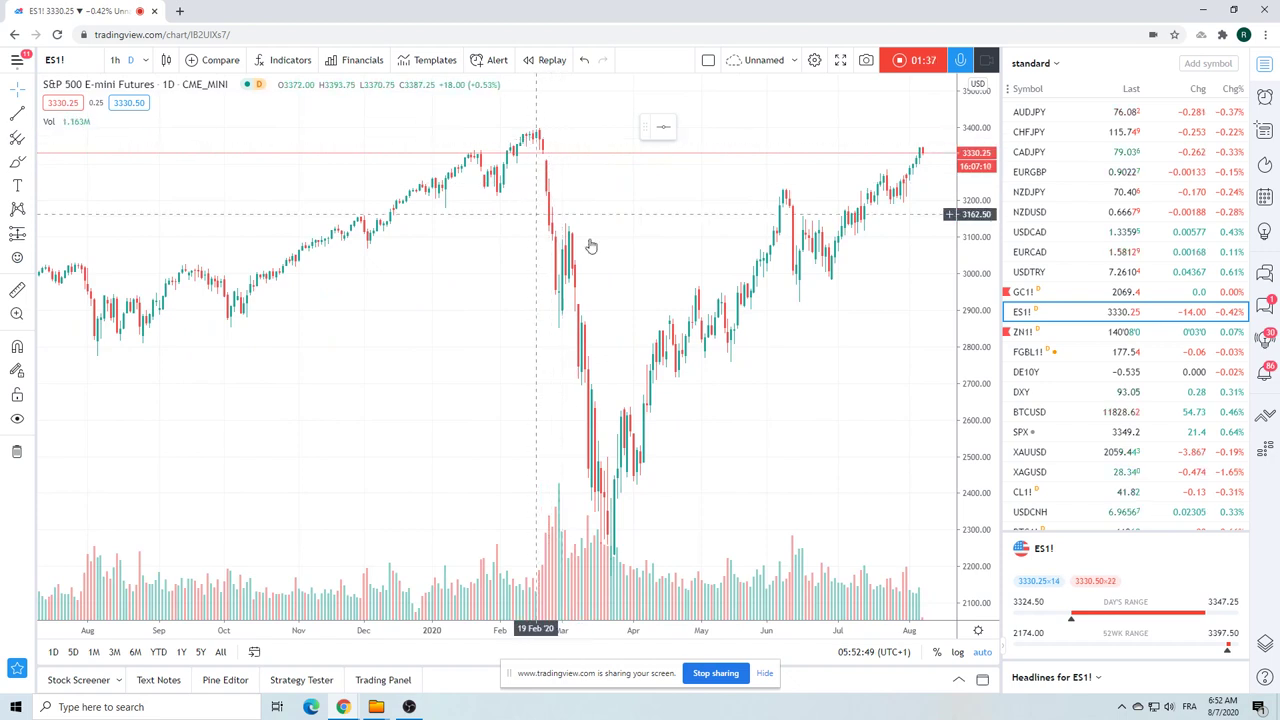
{"action": "scroll", "coordinate": [749, 254], "scroll_direction": "down", "scroll_amount": 2}
{"action": "scroll", "coordinate": [652, 297], "scroll_direction": "up", "scroll_amount": 2}
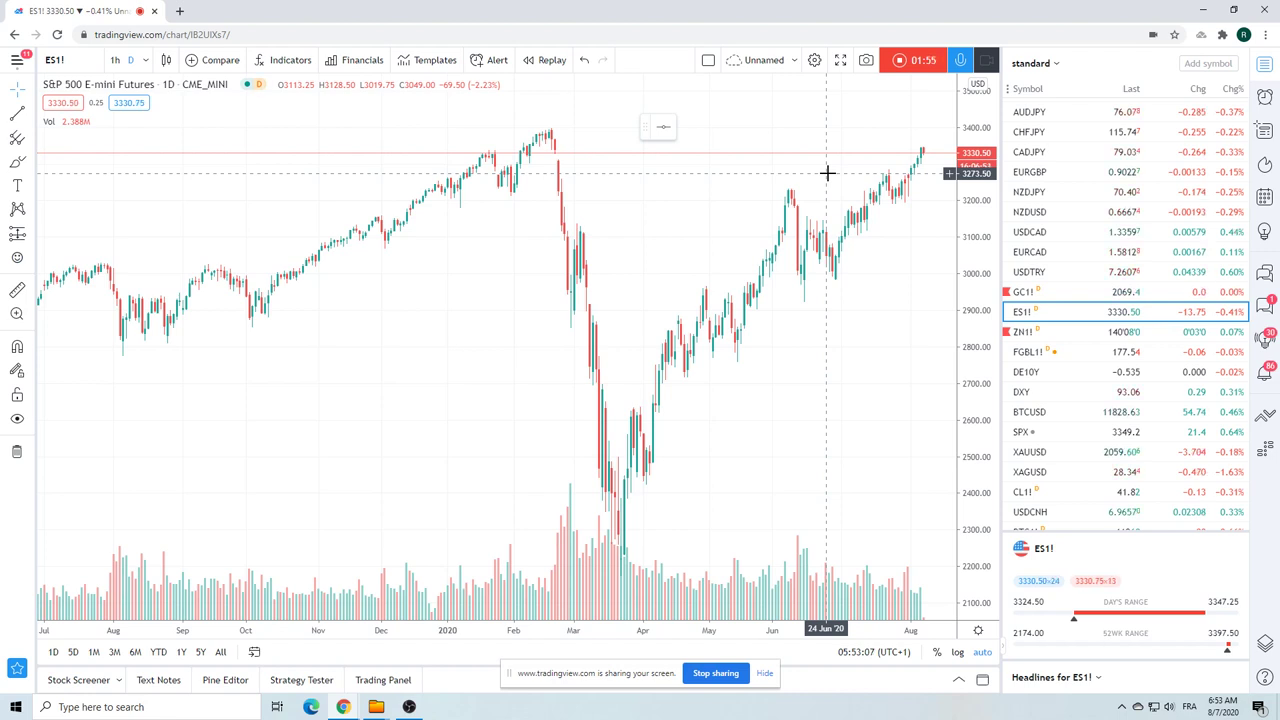
{"action": "scroll", "coordinate": [765, 337], "scroll_direction": "up", "scroll_amount": 2}
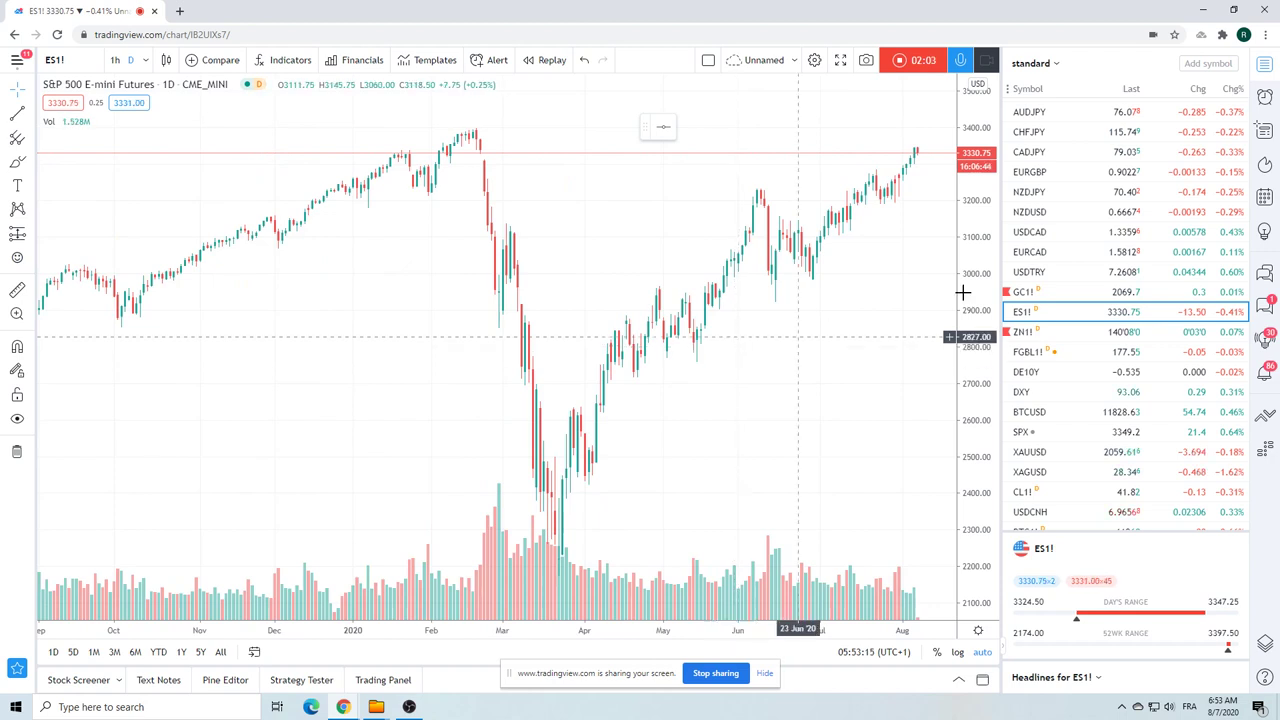
{"action": "scroll", "coordinate": [1075, 256], "scroll_direction": "up", "scroll_amount": 5}
Switch the chart to GBPUSD and zoom out to a longer daily range.
{"action": "left_click", "coordinate": [1050, 131]}
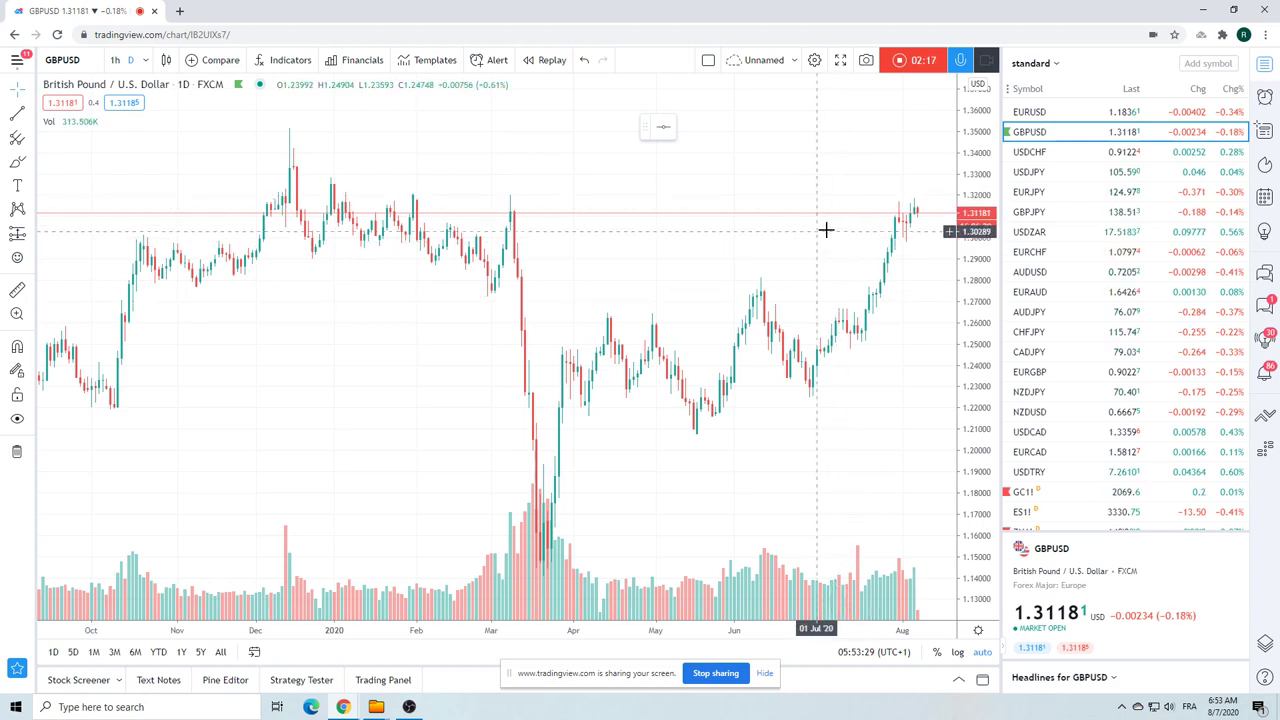
{"action": "scroll", "coordinate": [748, 226], "scroll_direction": "down", "scroll_amount": 3}
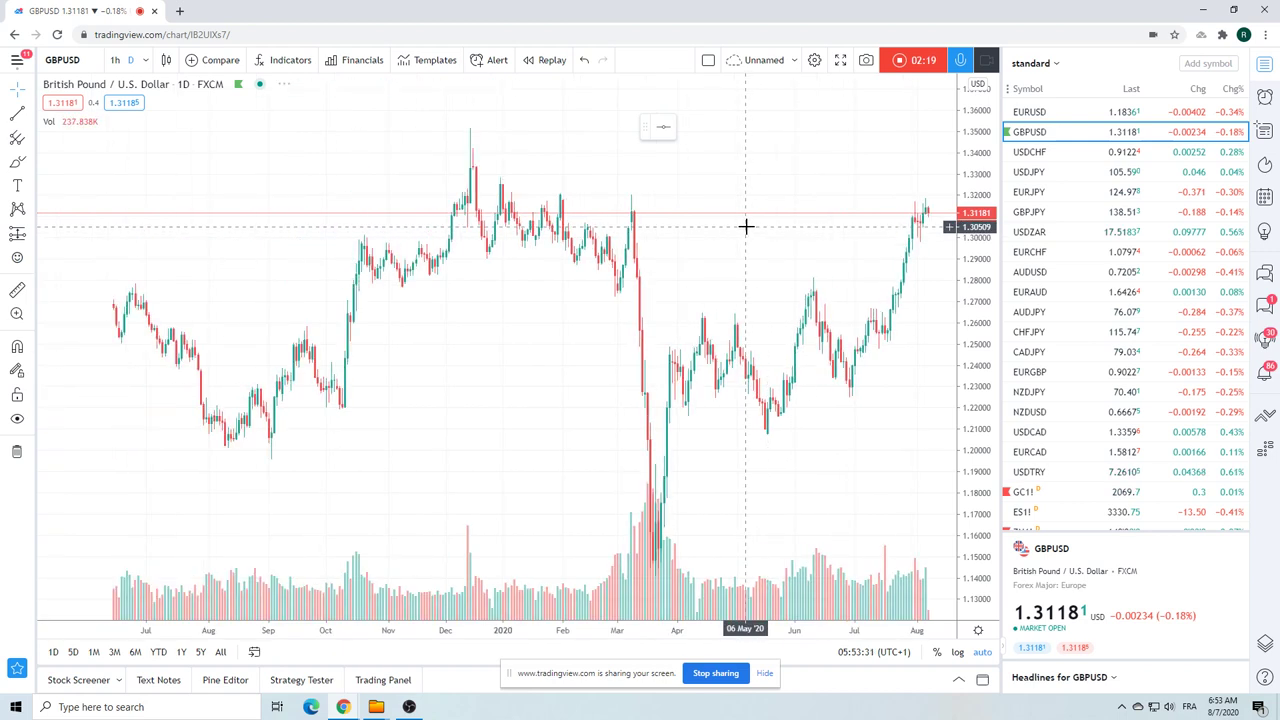
Draw an extended line on GBPUSD anchored at the early-January high.
{"action": "left_click", "coordinate": [32, 119]}
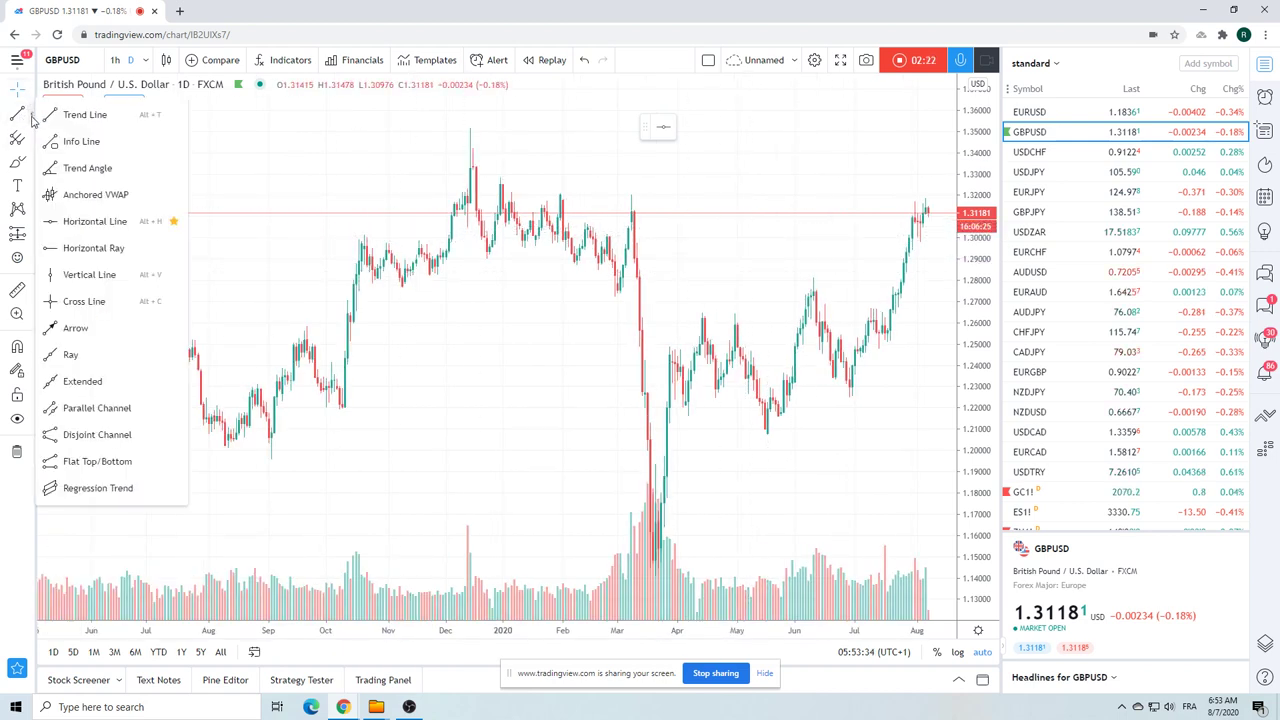
{"action": "left_click", "coordinate": [112, 381]}
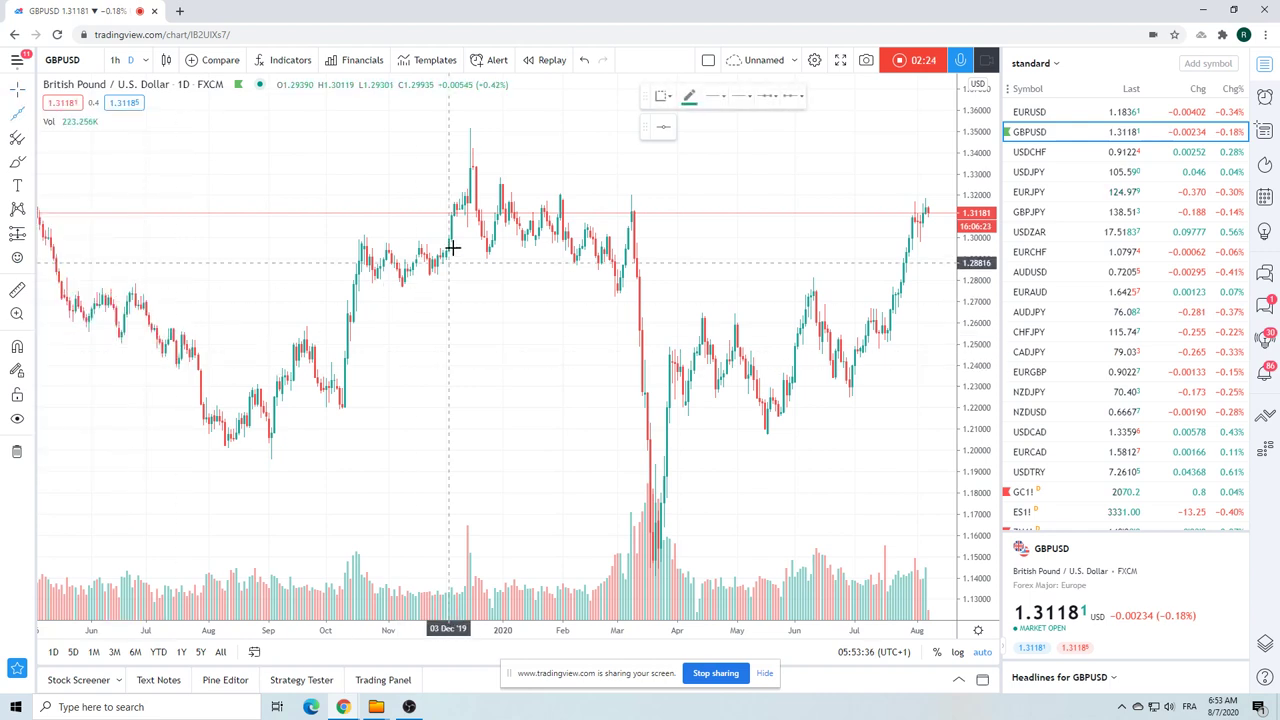
{"action": "left_click", "coordinate": [500, 177]}
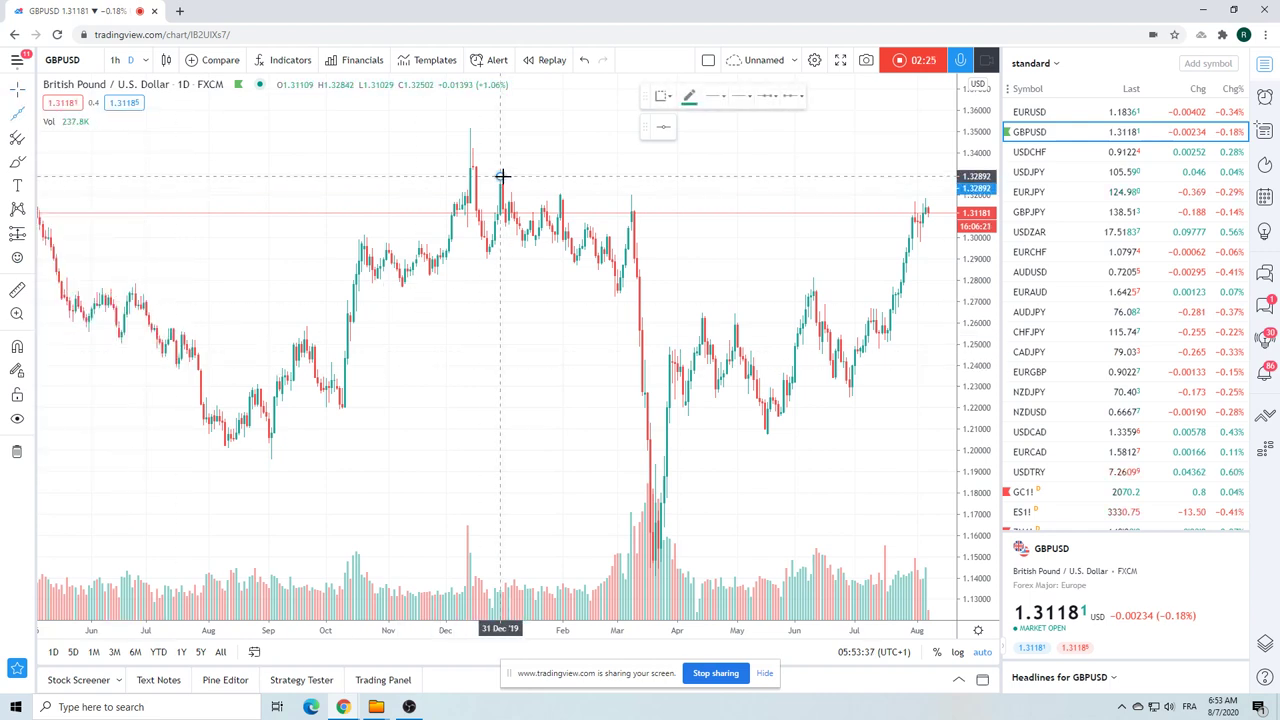
{"action": "left_click", "coordinate": [791, 190]}
{"action": "scroll", "coordinate": [700, 289], "scroll_direction": "up", "scroll_amount": 2}
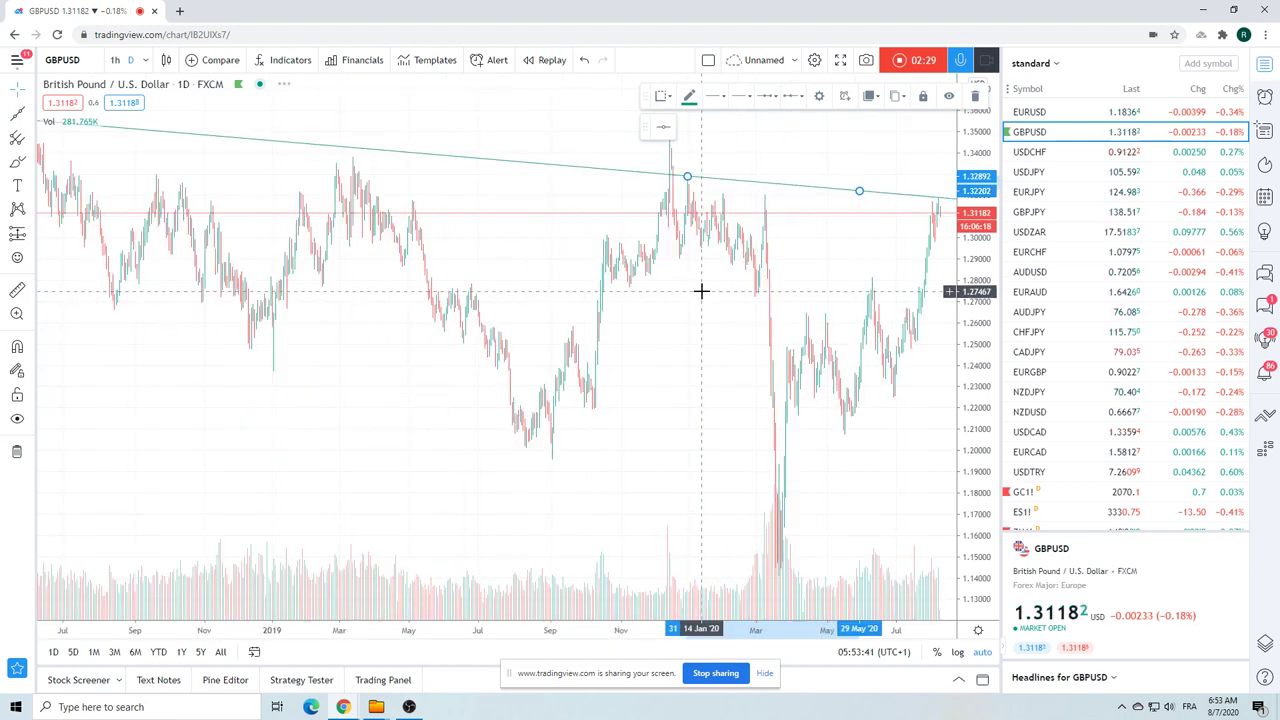
{"action": "scroll", "coordinate": [700, 289], "scroll_direction": "down", "scroll_amount": 3}
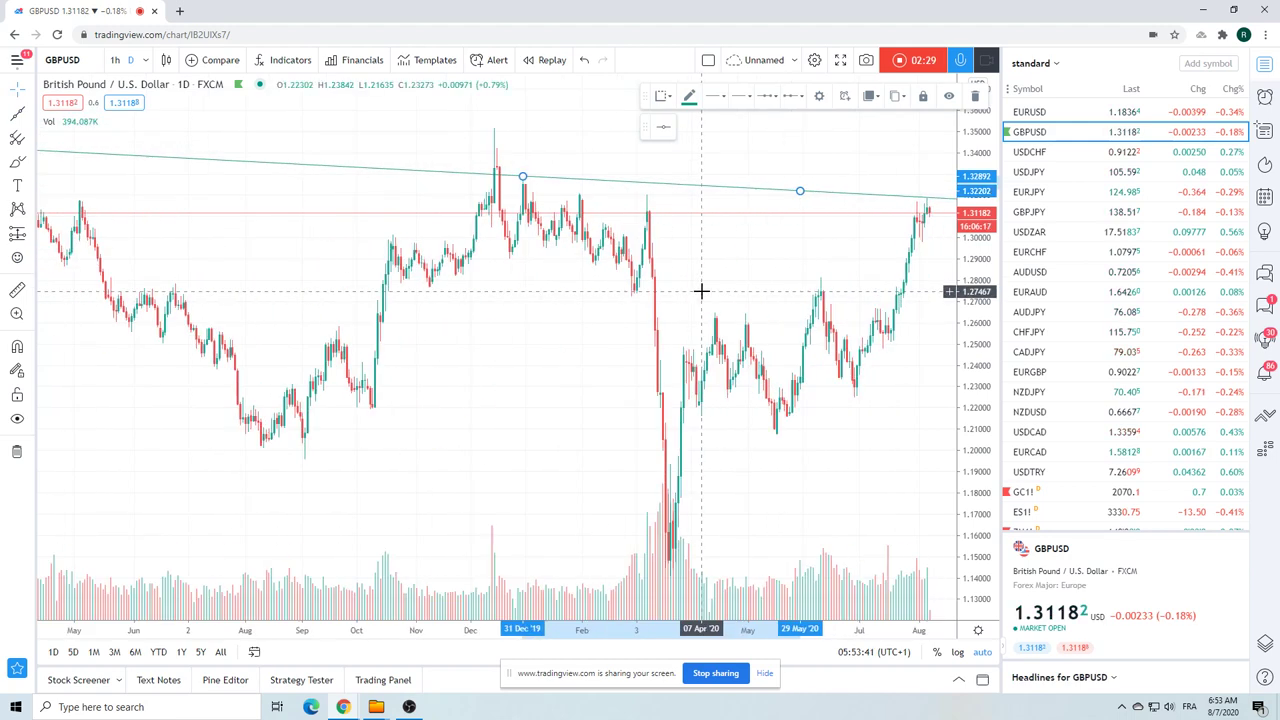
Draw a sloped trend line from the early-February high, then hide it.
{"action": "left_click", "coordinate": [31, 113]}
{"action": "left_click", "coordinate": [97, 380]}
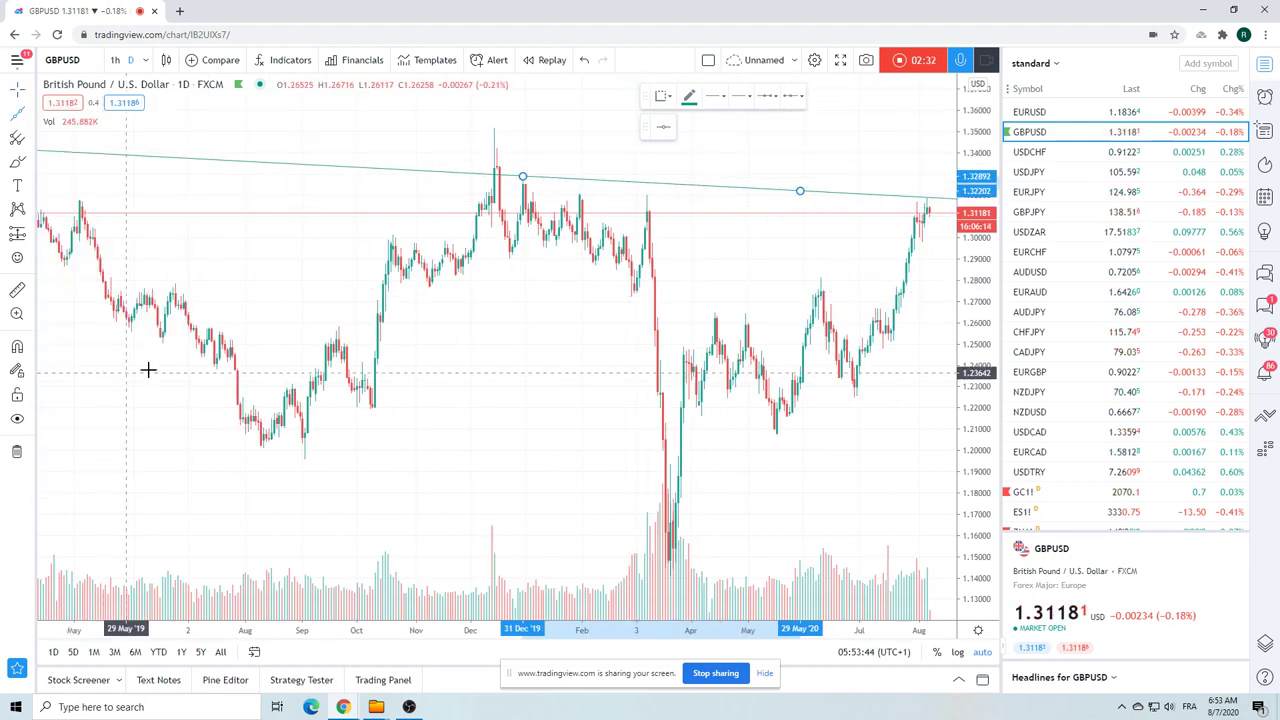
{"action": "left_click", "coordinate": [582, 193]}
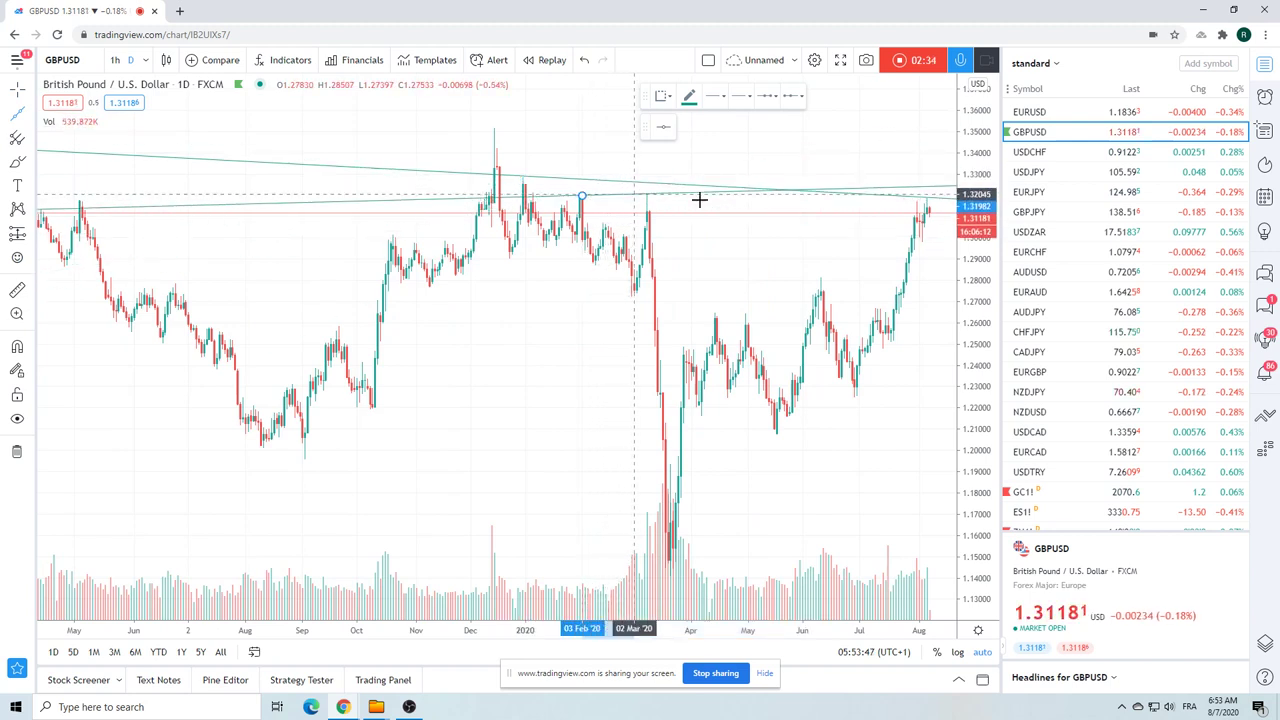
{"action": "left_click", "coordinate": [916, 197]}
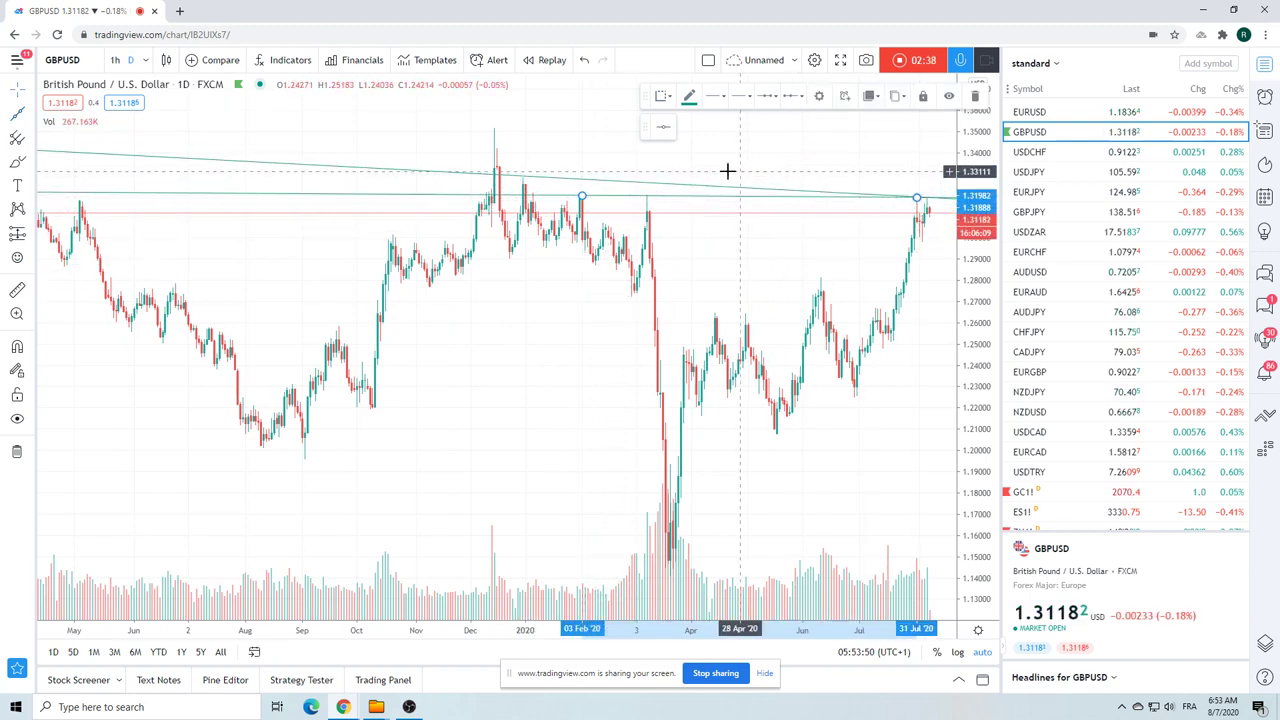
{"action": "right_click", "coordinate": [662, 190]}
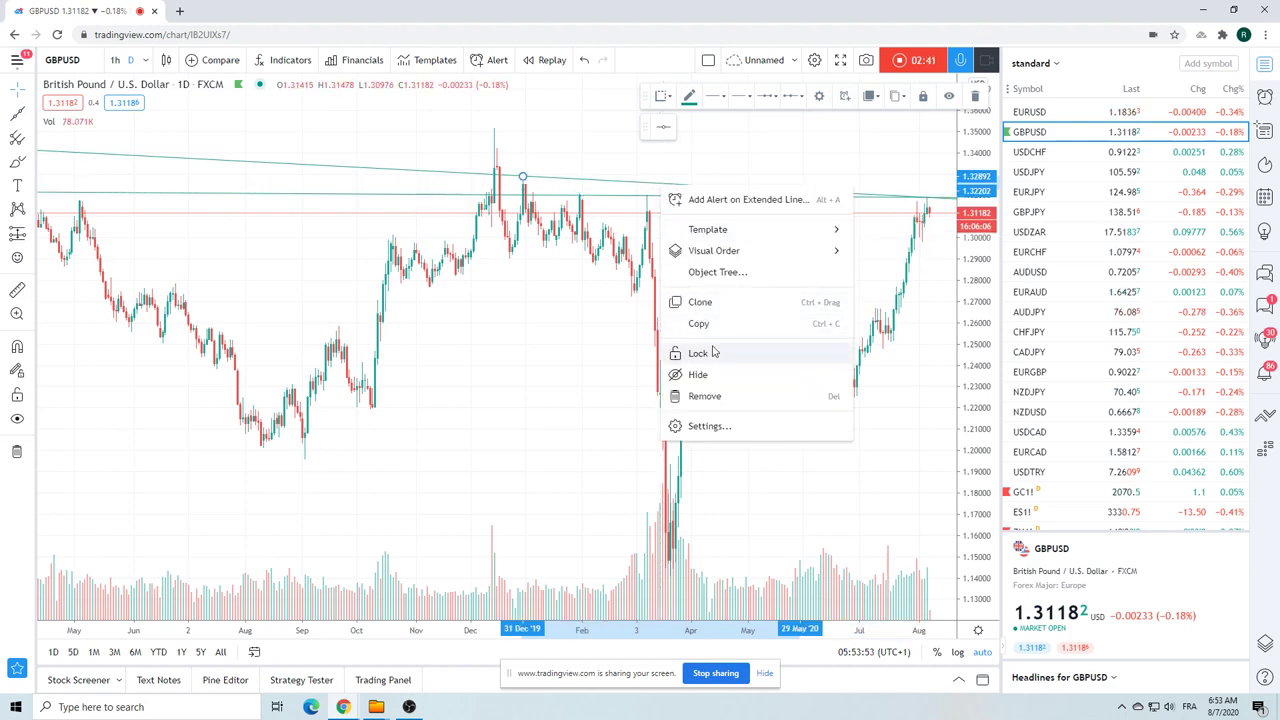
{"action": "left_click", "coordinate": [699, 375]}
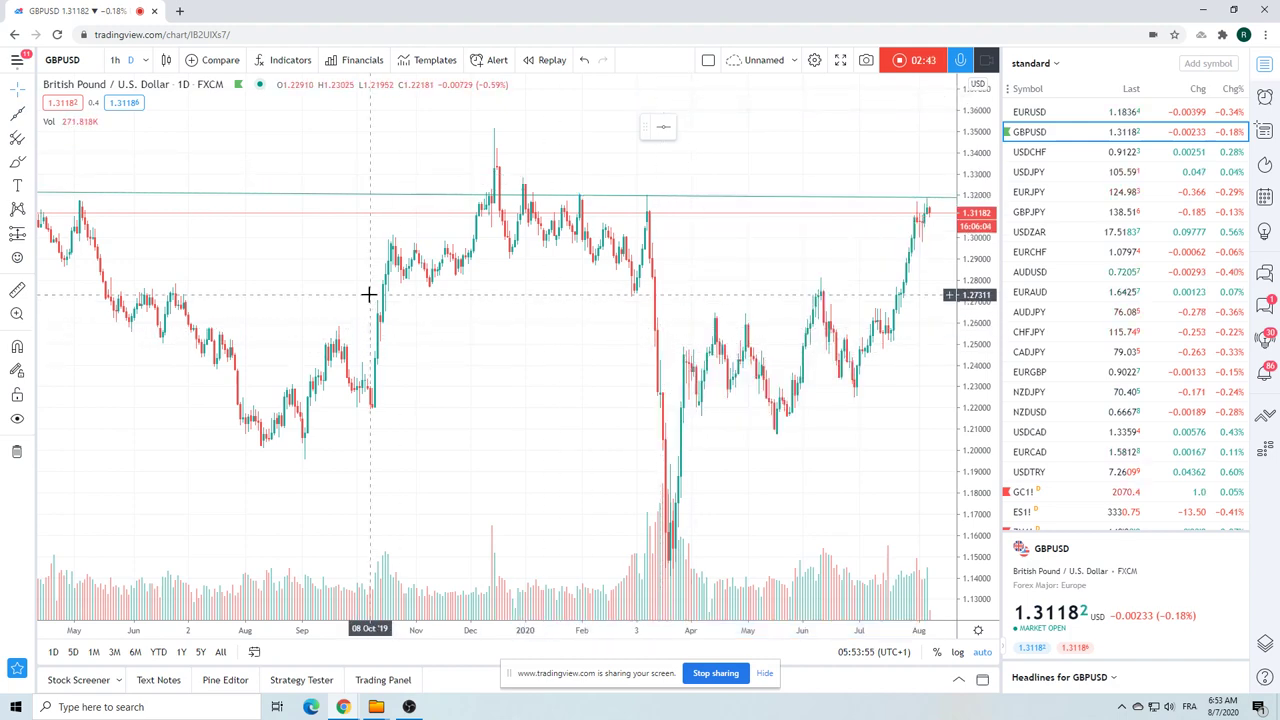
{"action": "scroll", "coordinate": [368, 294], "scroll_direction": "up", "scroll_amount": 2}
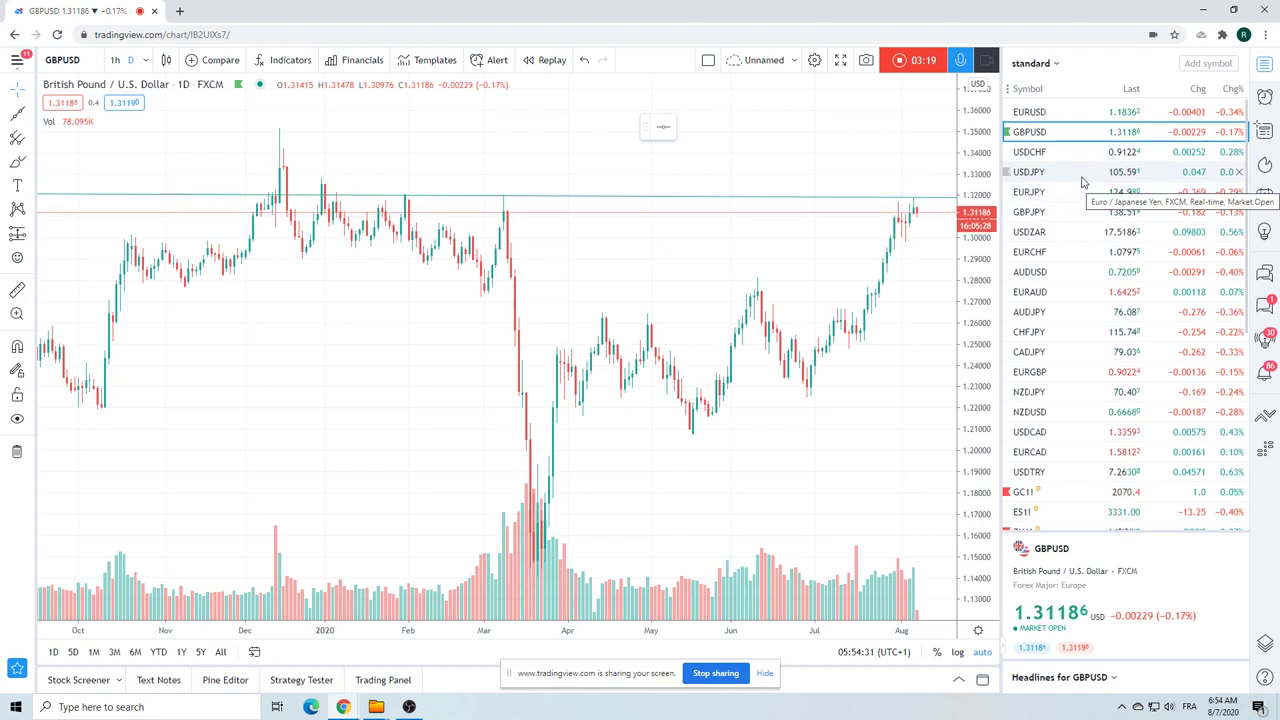
Switch to USDTRY and zoom out to review its longer daily history.
{"action": "left_click", "coordinate": [1052, 473]}
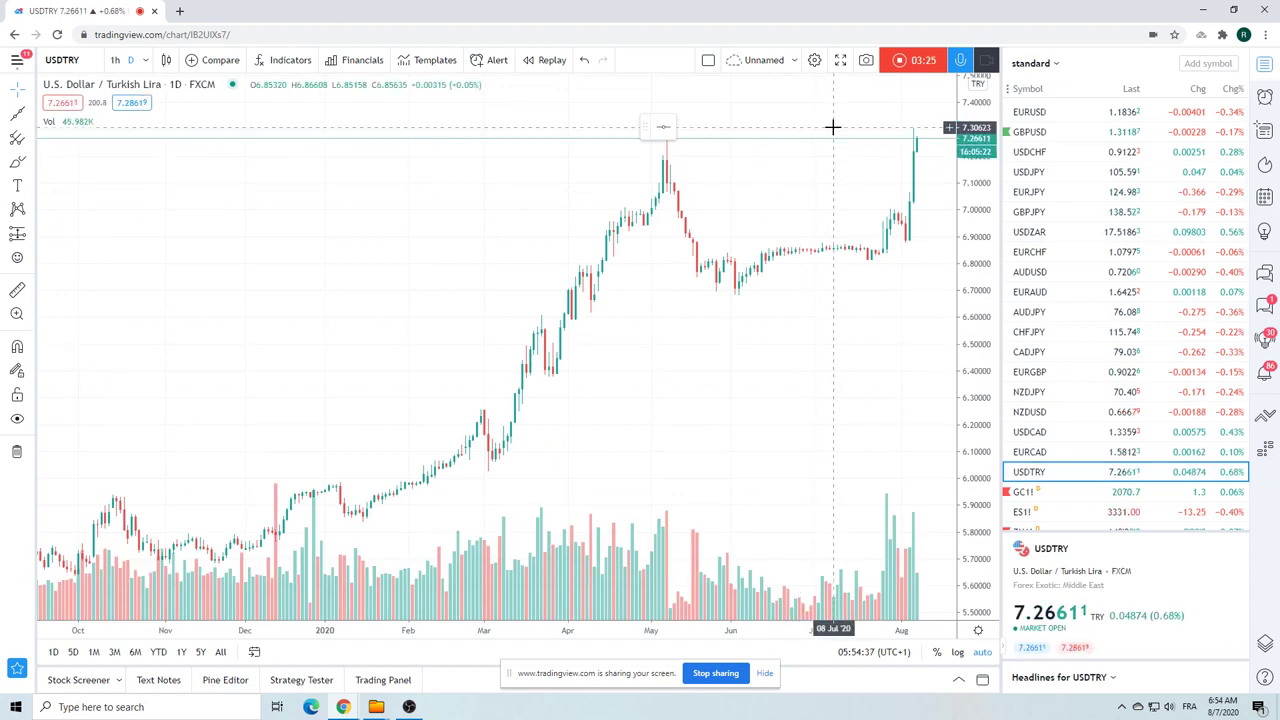
{"action": "scroll", "coordinate": [832, 127], "scroll_direction": "down", "scroll_amount": 3}
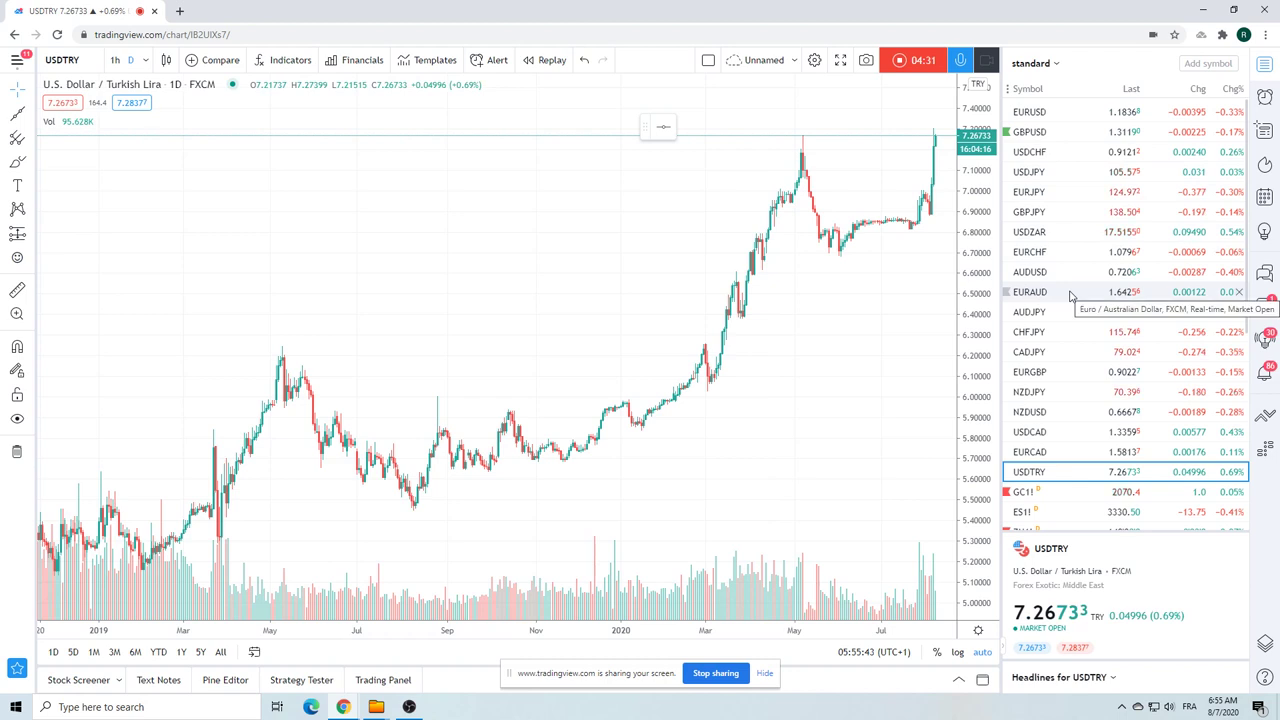
{"action": "scroll", "coordinate": [1070, 296], "scroll_direction": "down", "scroll_amount": 3}
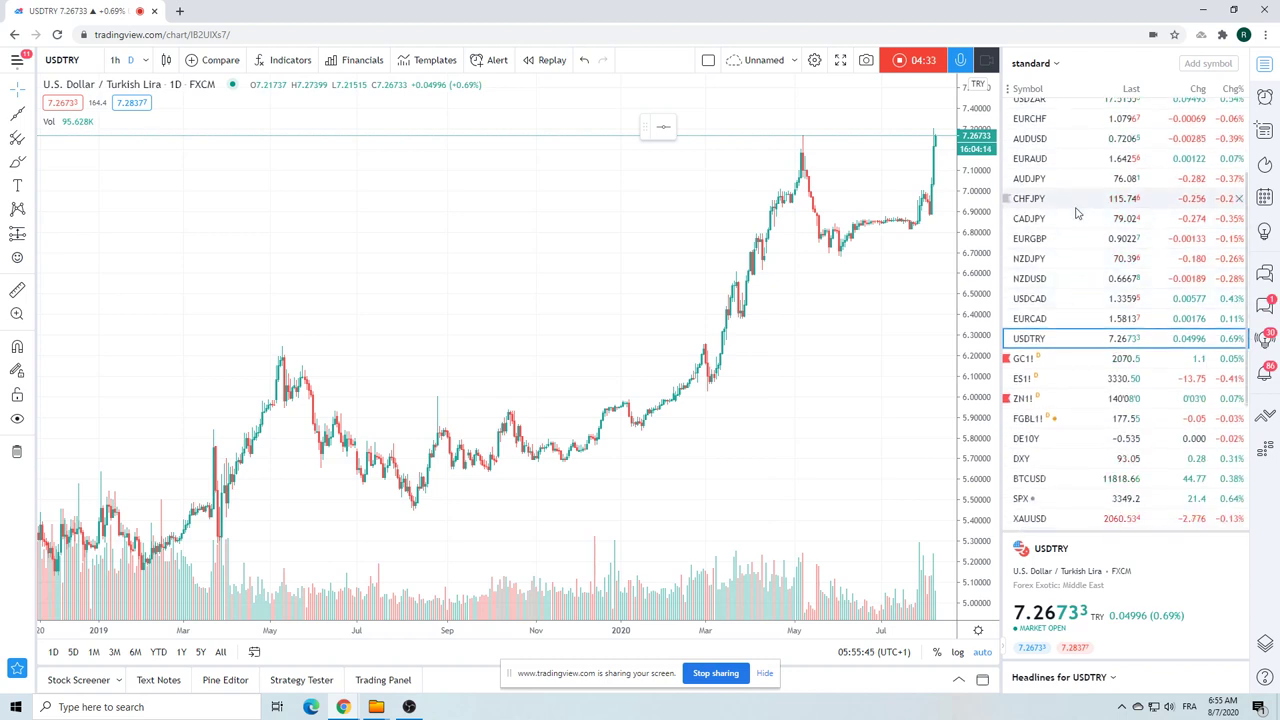
{"action": "scroll", "coordinate": [1077, 213], "scroll_direction": "down", "scroll_amount": 1}
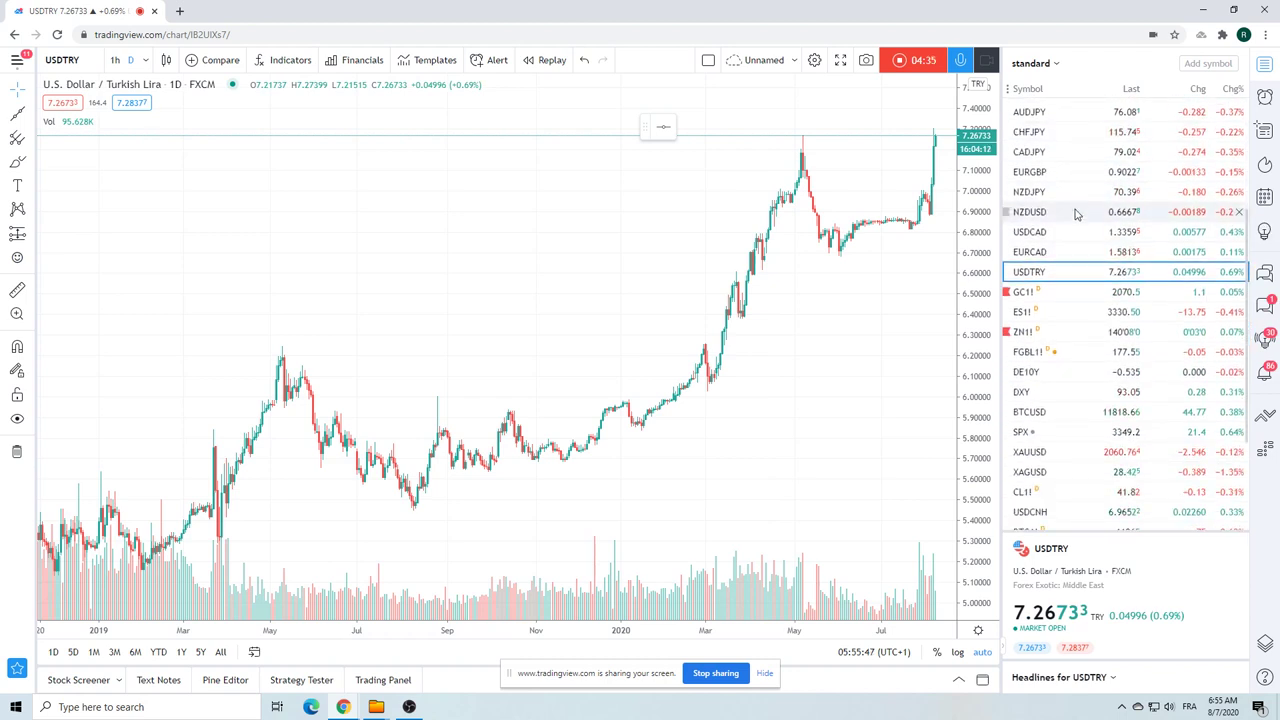
{"action": "scroll", "coordinate": [1065, 195], "scroll_direction": "up", "scroll_amount": 2}
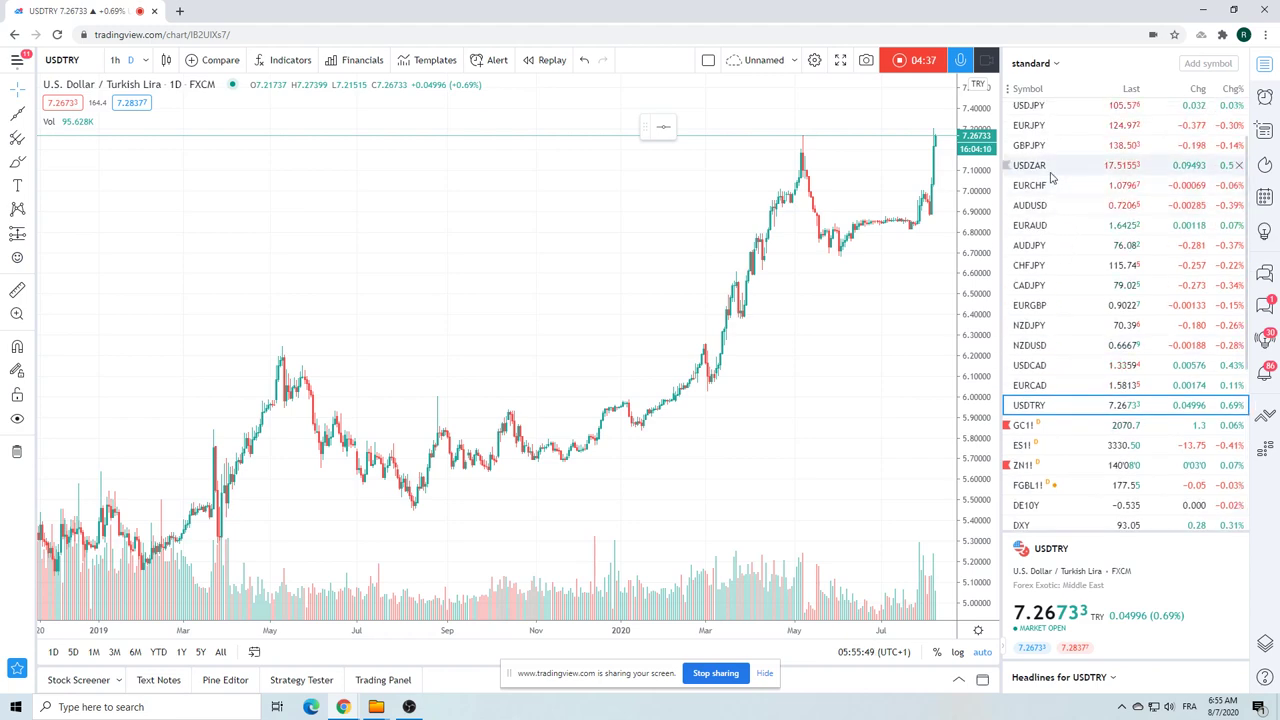
Open USDZAR, view it on 1h candles, then return to the daily timeframe.
{"action": "left_click", "coordinate": [1049, 173]}
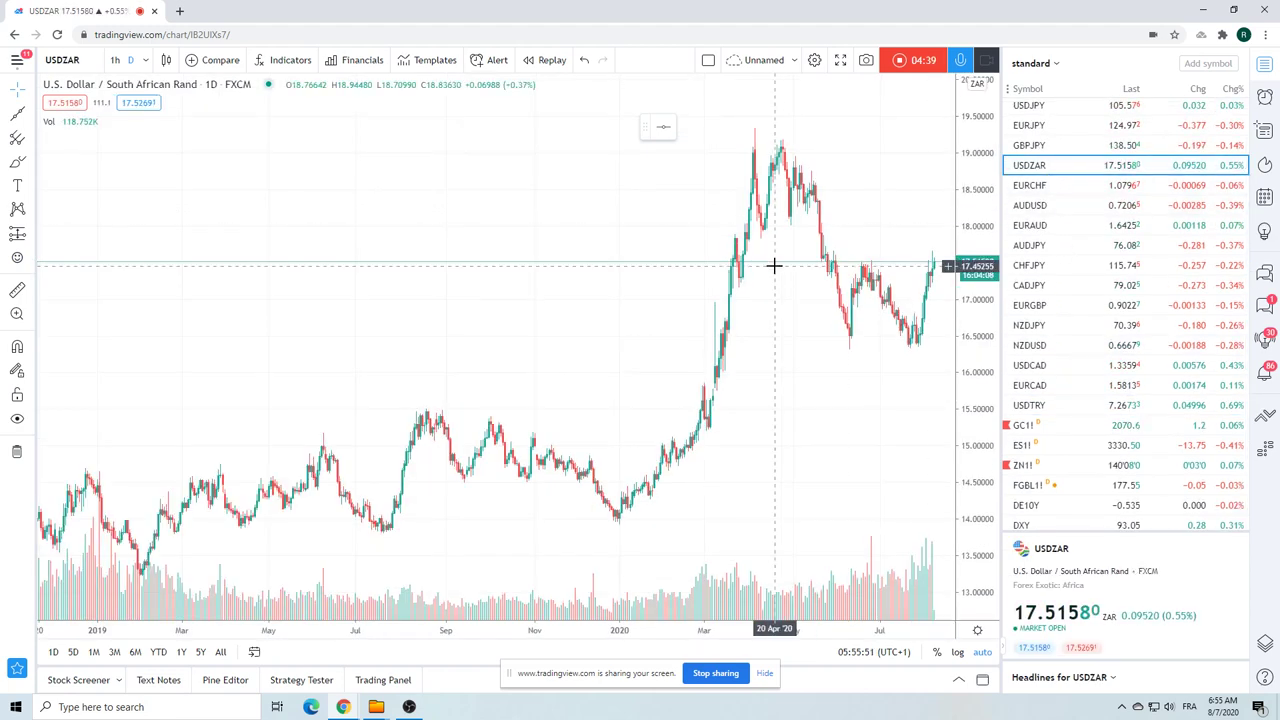
{"action": "scroll", "coordinate": [770, 265], "scroll_direction": "up", "scroll_amount": 4}
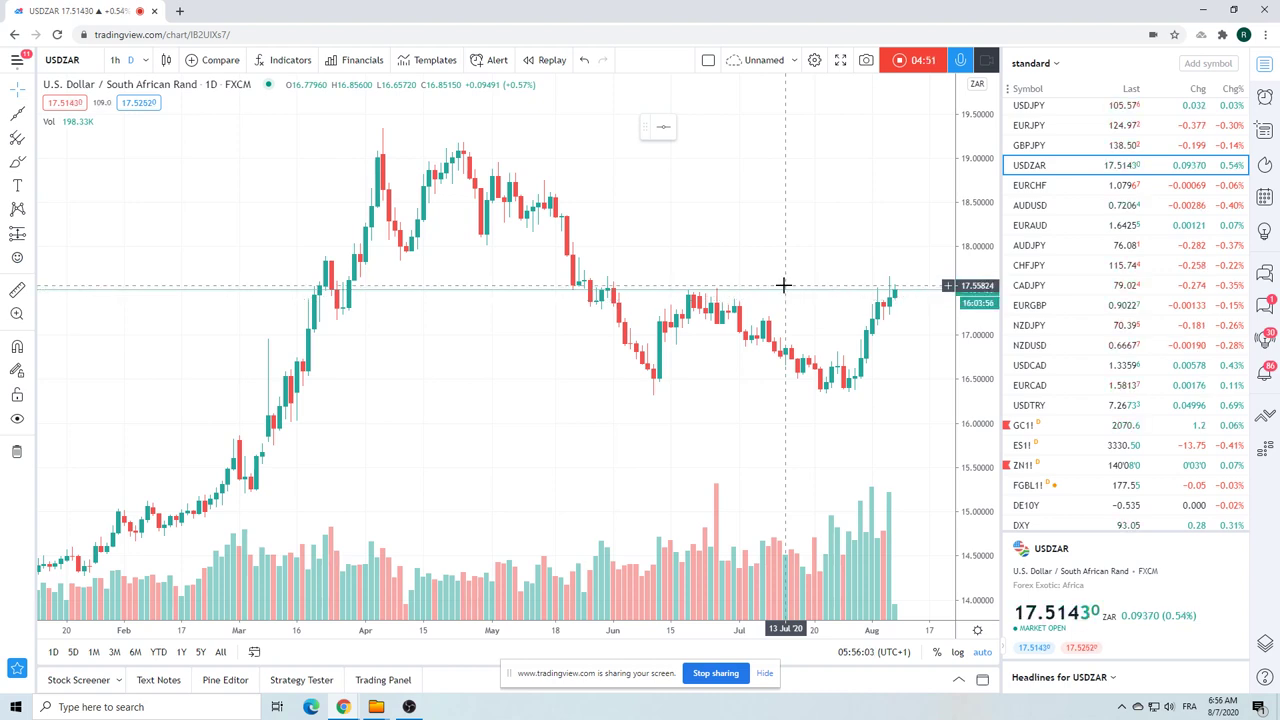
{"action": "scroll", "coordinate": [778, 285], "scroll_direction": "down", "scroll_amount": 2}
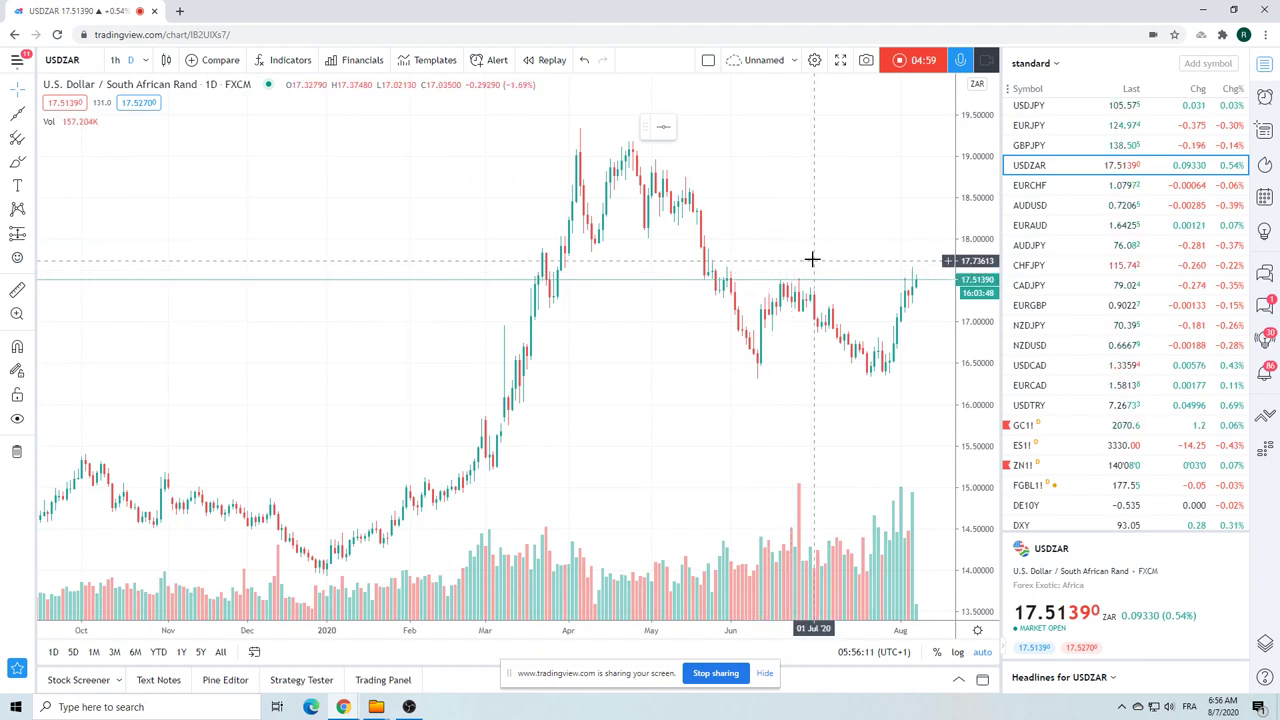
{"action": "left_click", "coordinate": [115, 60]}
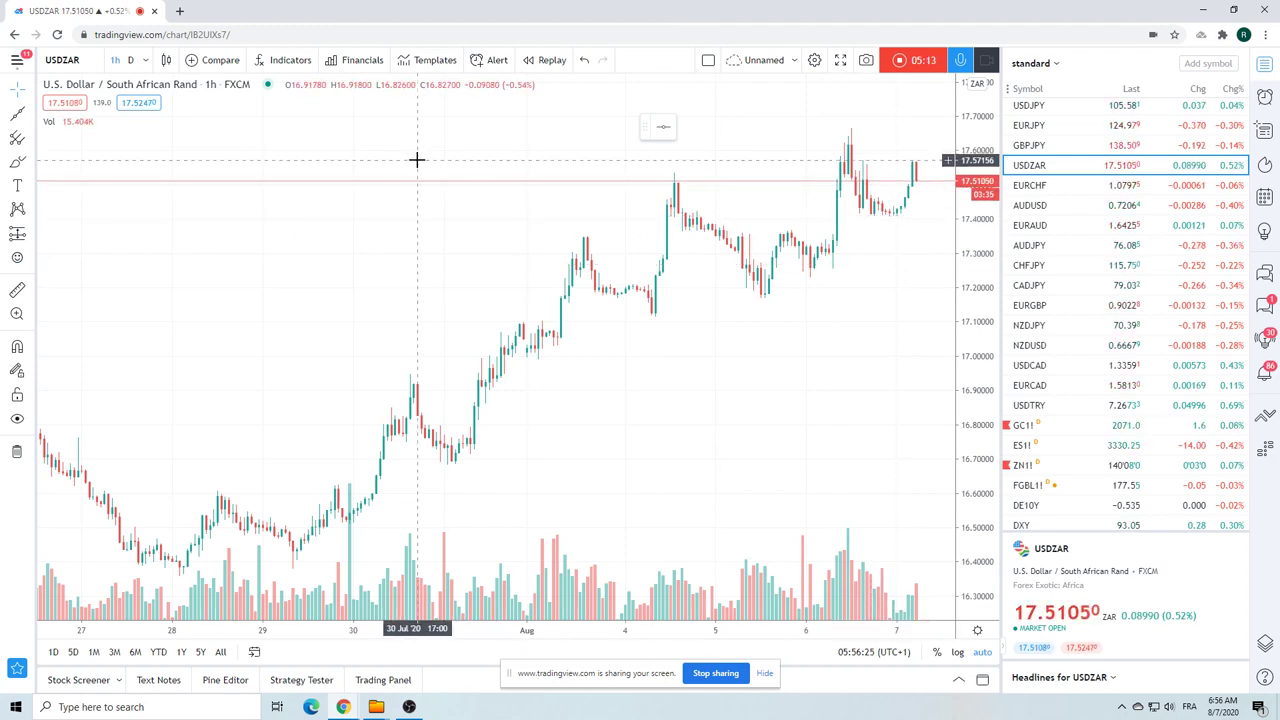
{"action": "left_click", "coordinate": [130, 60]}
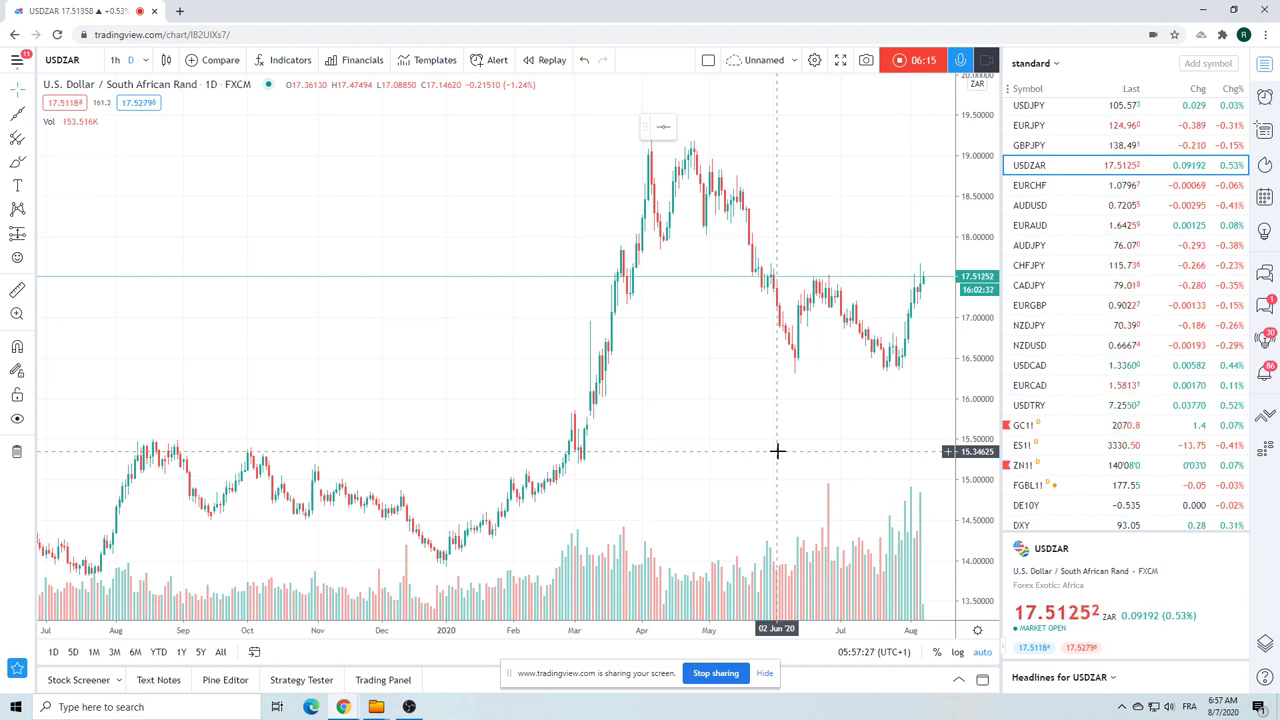
Review the BTCUSD daily chart at several zoom levels, then switch to USDJPY.
{"action": "scroll", "coordinate": [1098, 320], "scroll_direction": "up", "scroll_amount": 2}
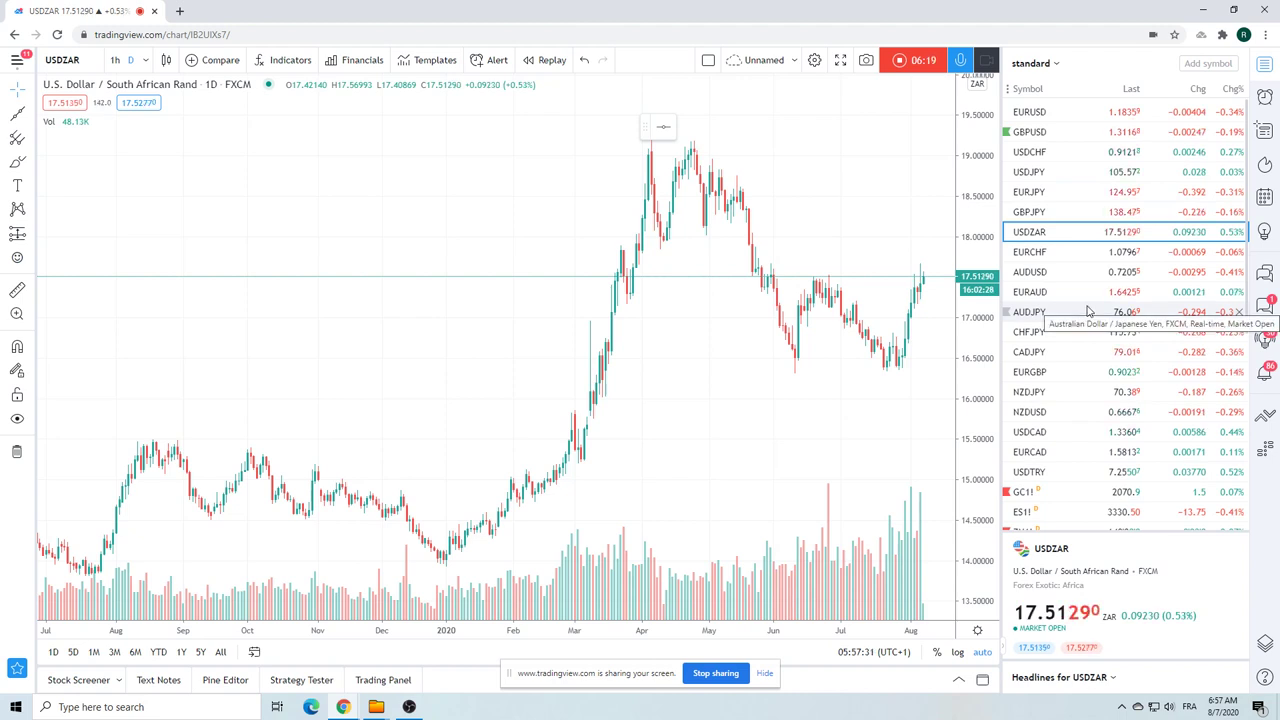
{"action": "scroll", "coordinate": [1089, 311], "scroll_direction": "down", "scroll_amount": 2}
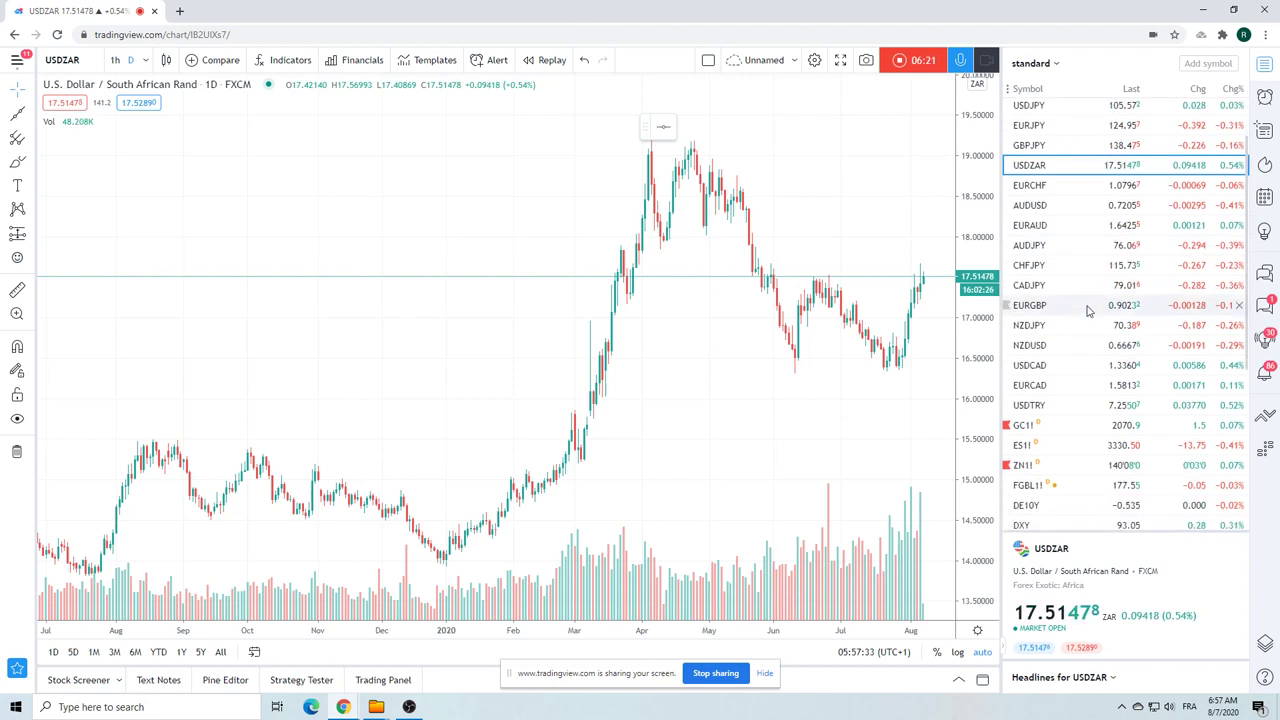
{"action": "scroll", "coordinate": [1089, 311], "scroll_direction": "down", "scroll_amount": 4}
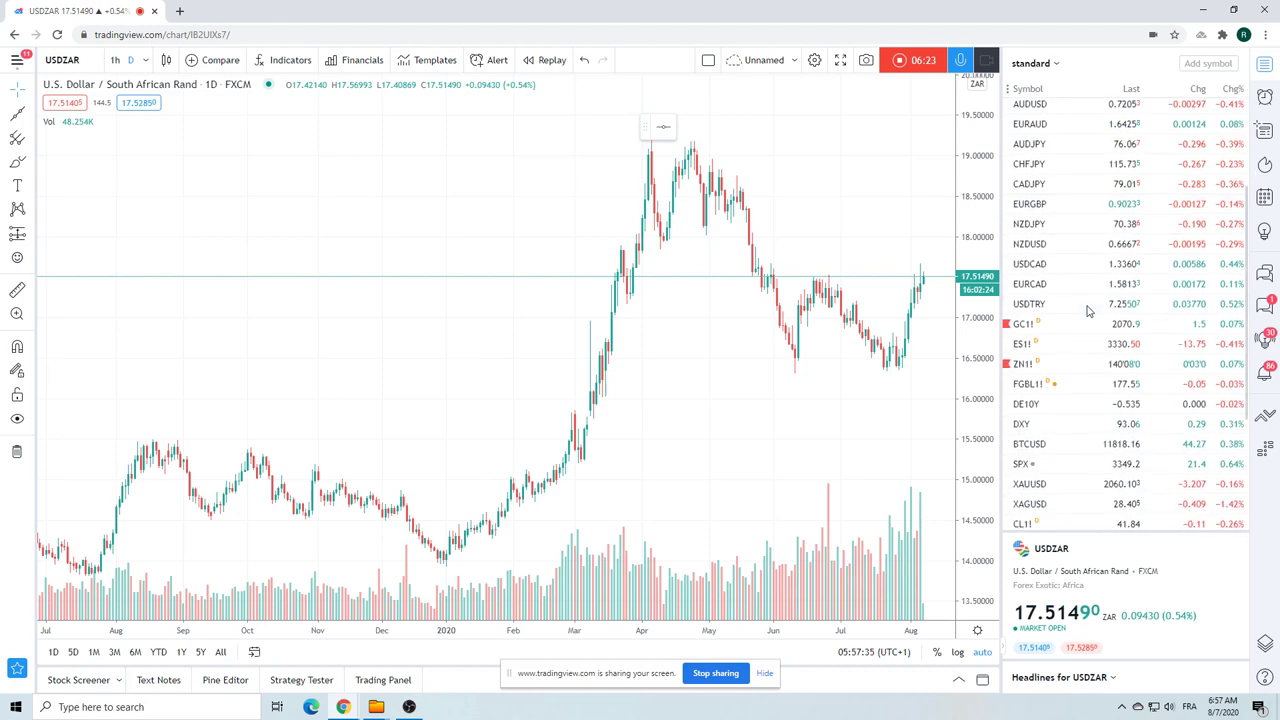
{"action": "left_click", "coordinate": [1063, 411]}
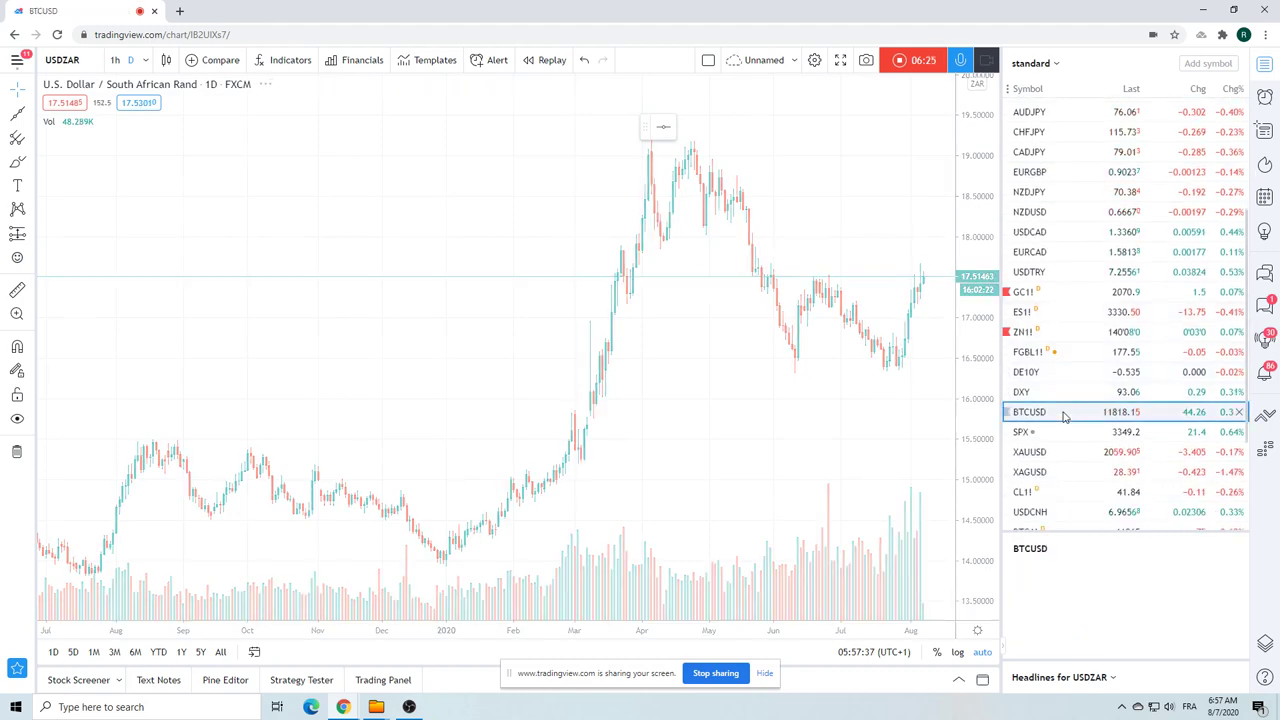
{"action": "scroll", "coordinate": [866, 372], "scroll_direction": "up", "scroll_amount": 5}
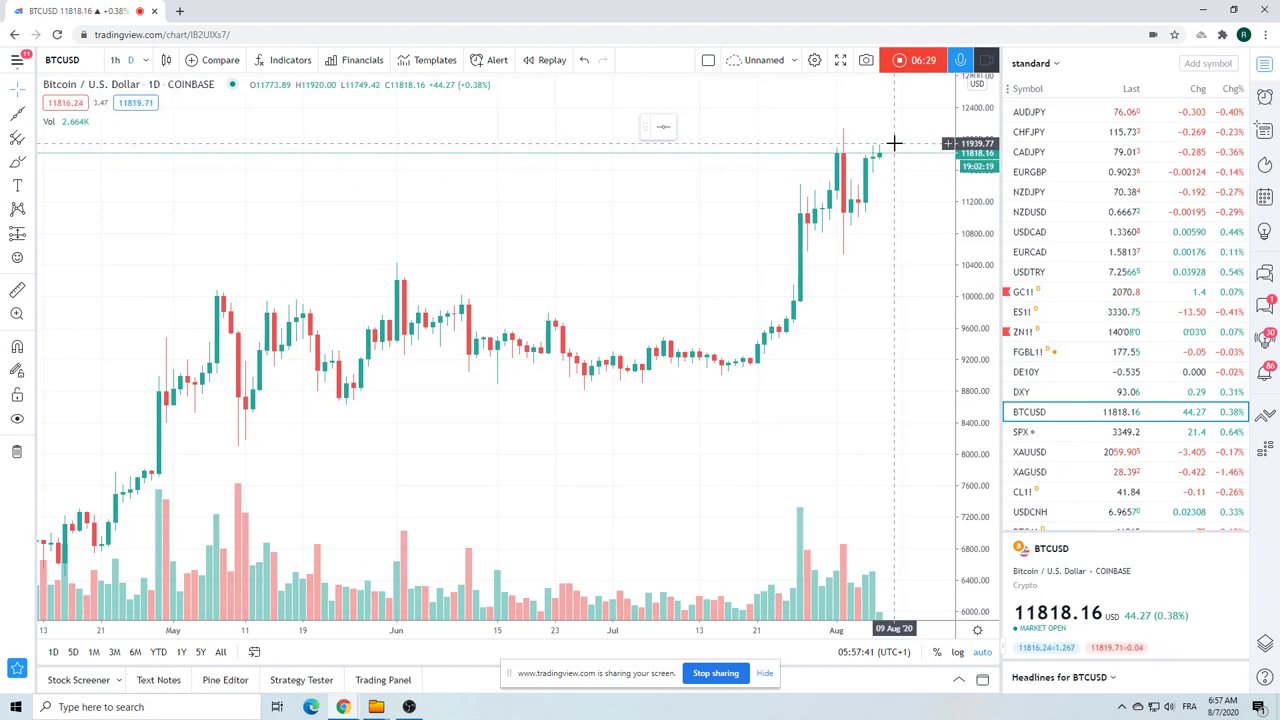
{"action": "scroll", "coordinate": [900, 195], "scroll_direction": "down", "scroll_amount": 2}
{"action": "scroll", "coordinate": [900, 195], "scroll_direction": "down", "scroll_amount": 2}
{"action": "scroll", "coordinate": [1057, 280], "scroll_direction": "up", "scroll_amount": 3}
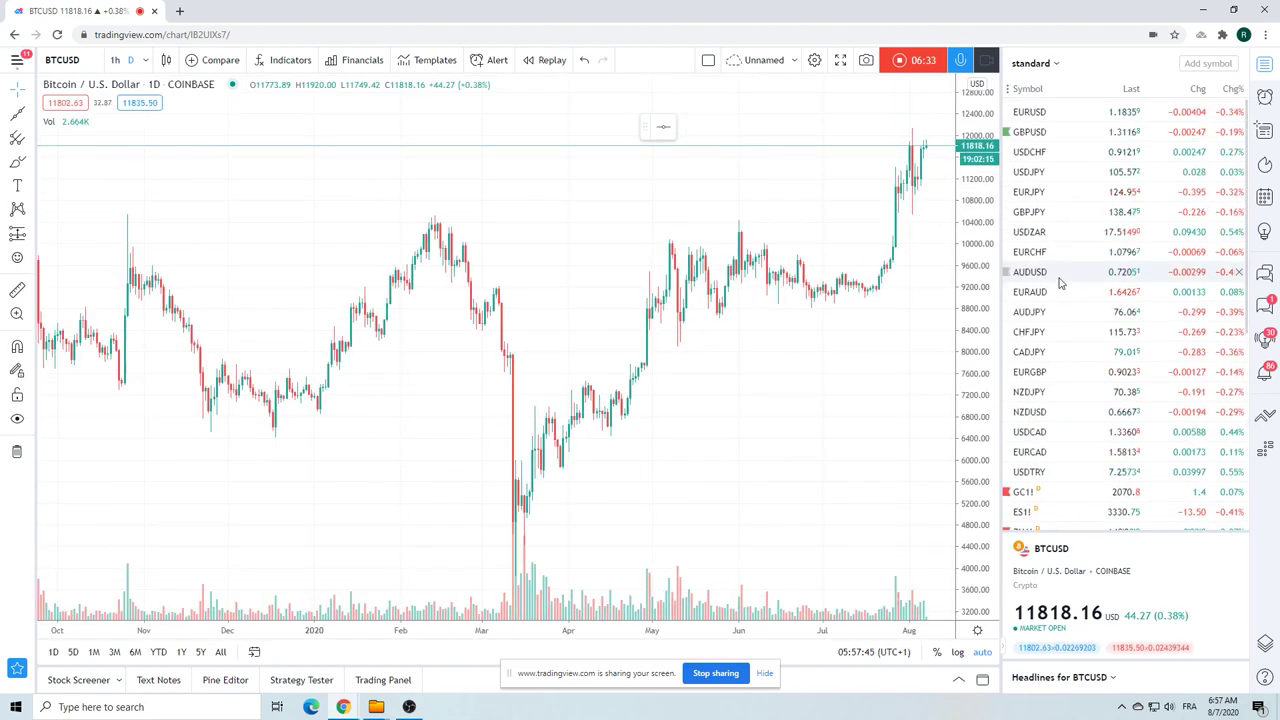
{"action": "left_click", "coordinate": [1029, 171]}
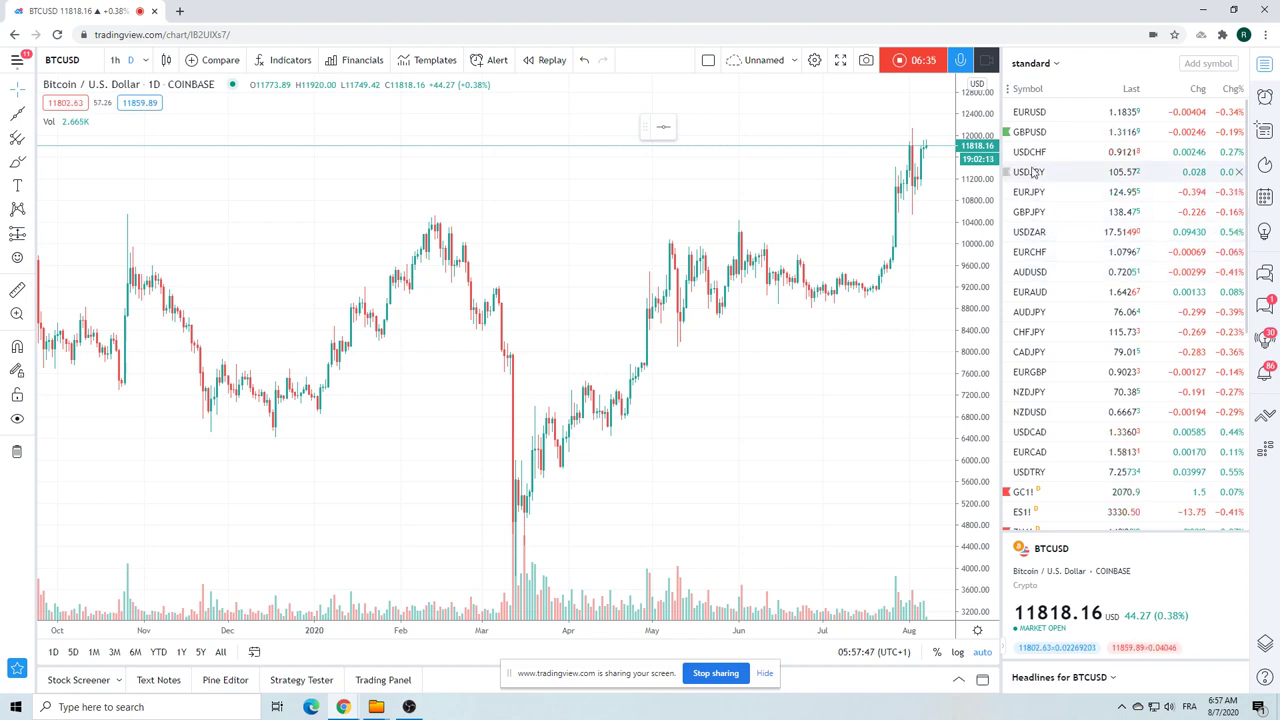
{"action": "scroll", "coordinate": [839, 284], "scroll_direction": "up", "scroll_amount": 1}
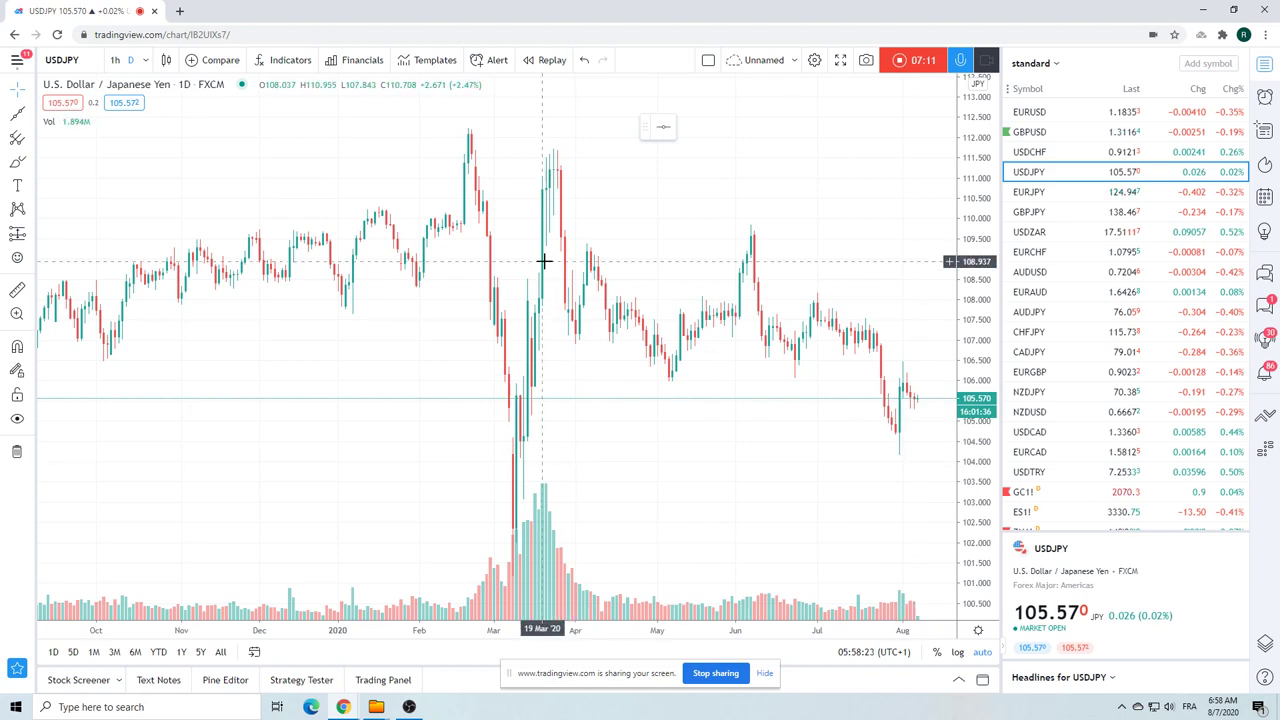
{"action": "scroll", "coordinate": [466, 334], "scroll_direction": "up", "scroll_amount": 3}
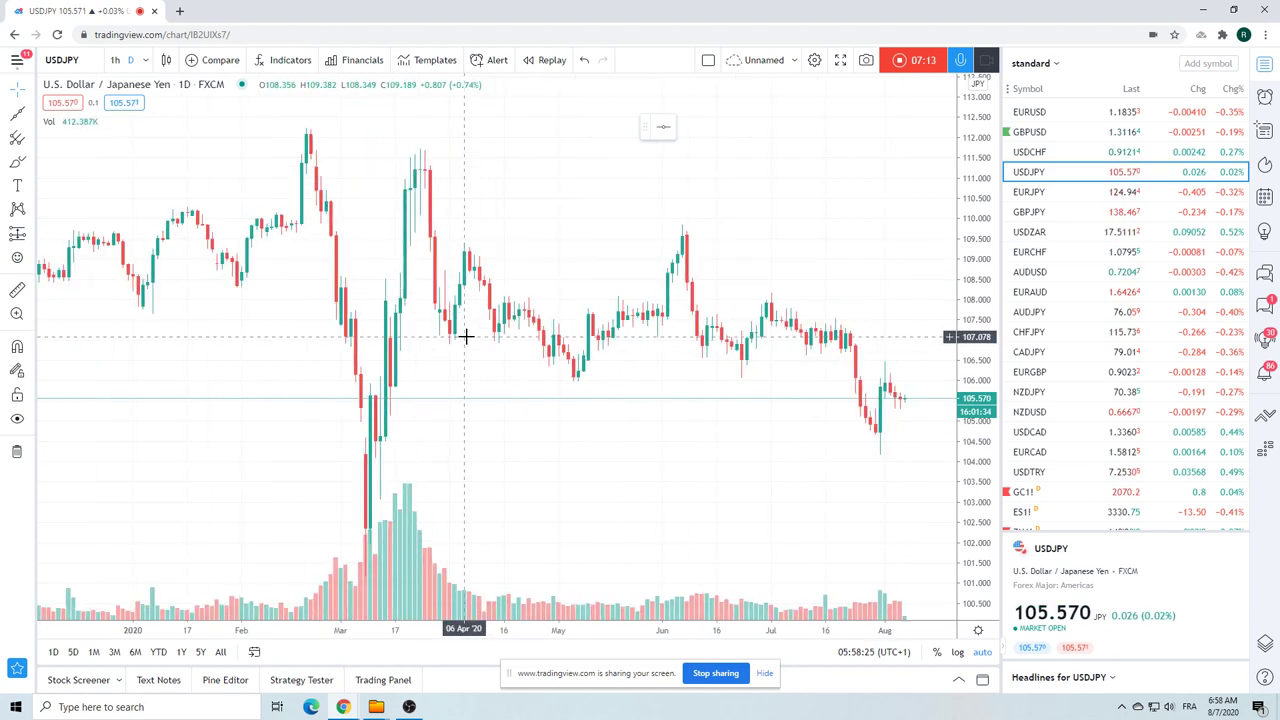
{"action": "scroll", "coordinate": [466, 334], "scroll_direction": "down", "scroll_amount": 2}
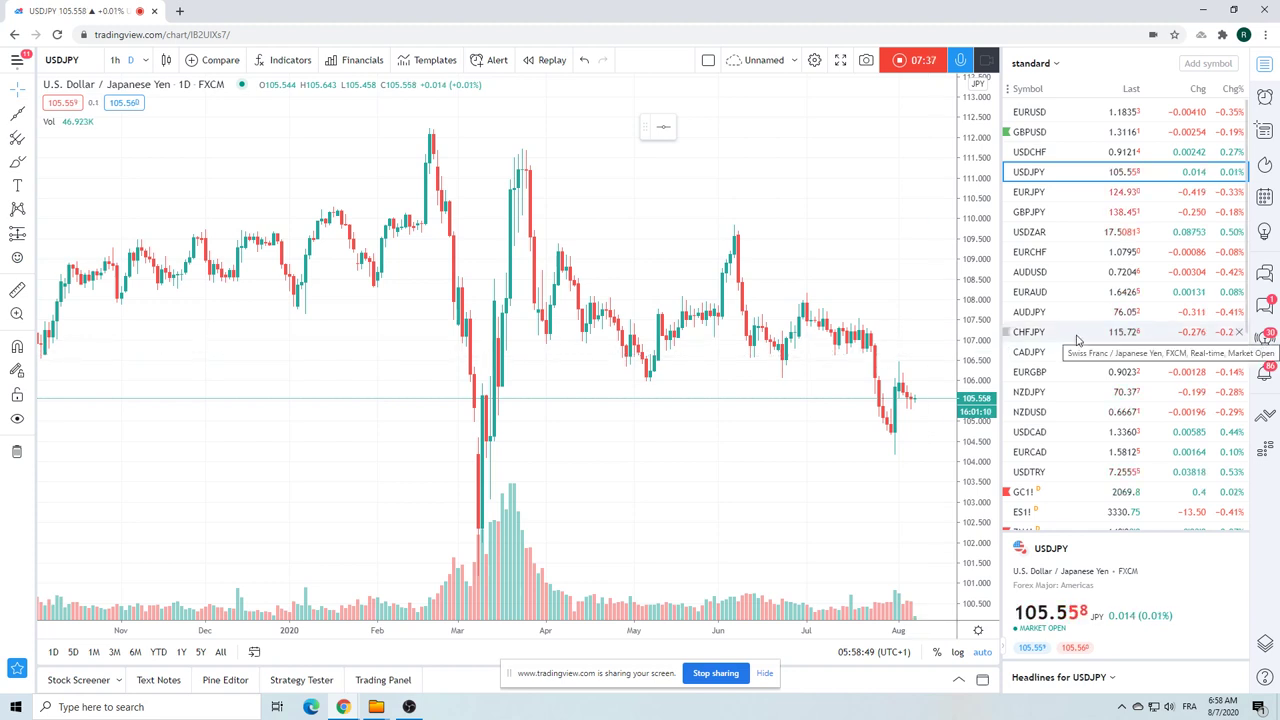
Switch to USDCAD and view it on 1-hour candles.
{"action": "left_click", "coordinate": [1038, 430]}
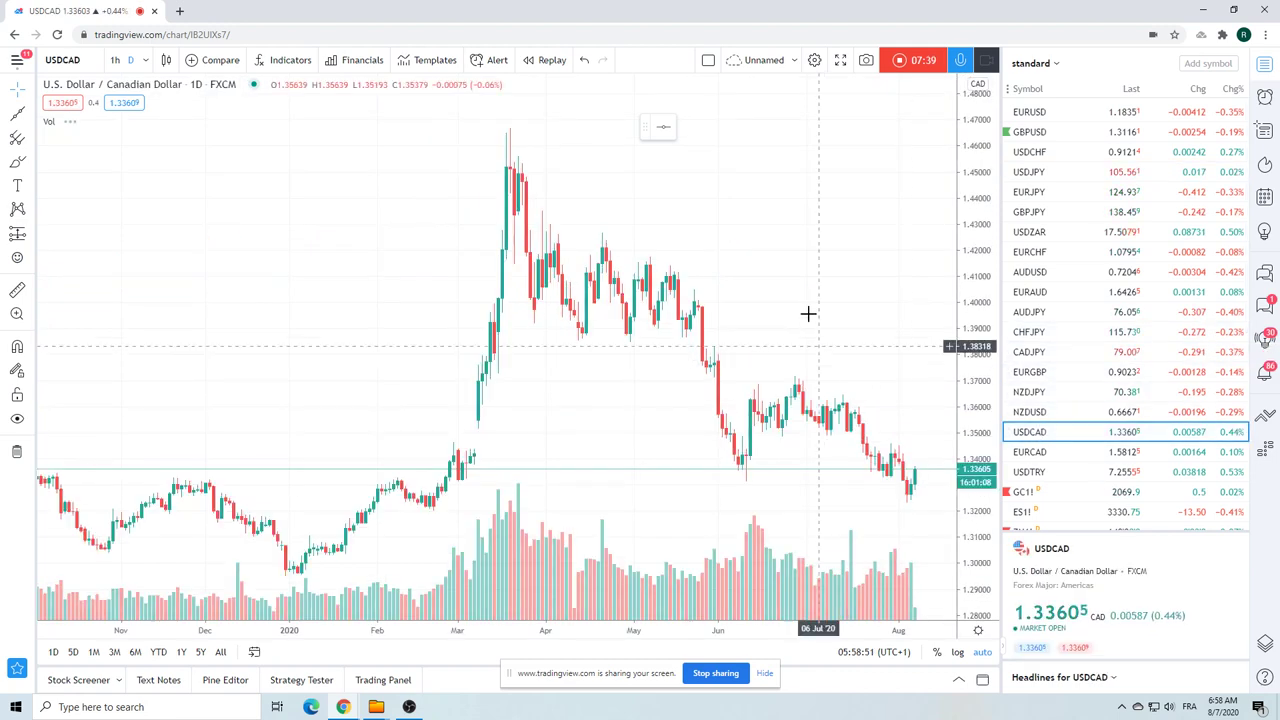
{"action": "scroll", "coordinate": [810, 298], "scroll_direction": "up", "scroll_amount": 3}
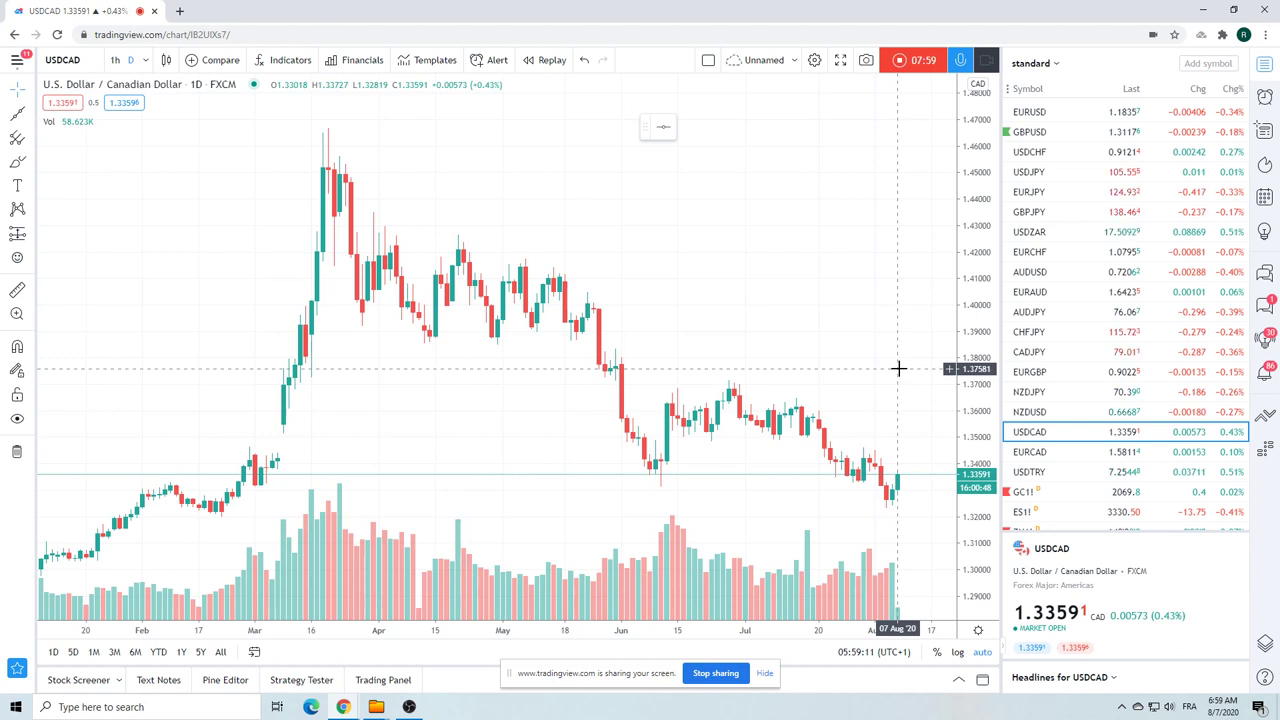
{"action": "left_click", "coordinate": [115, 60]}
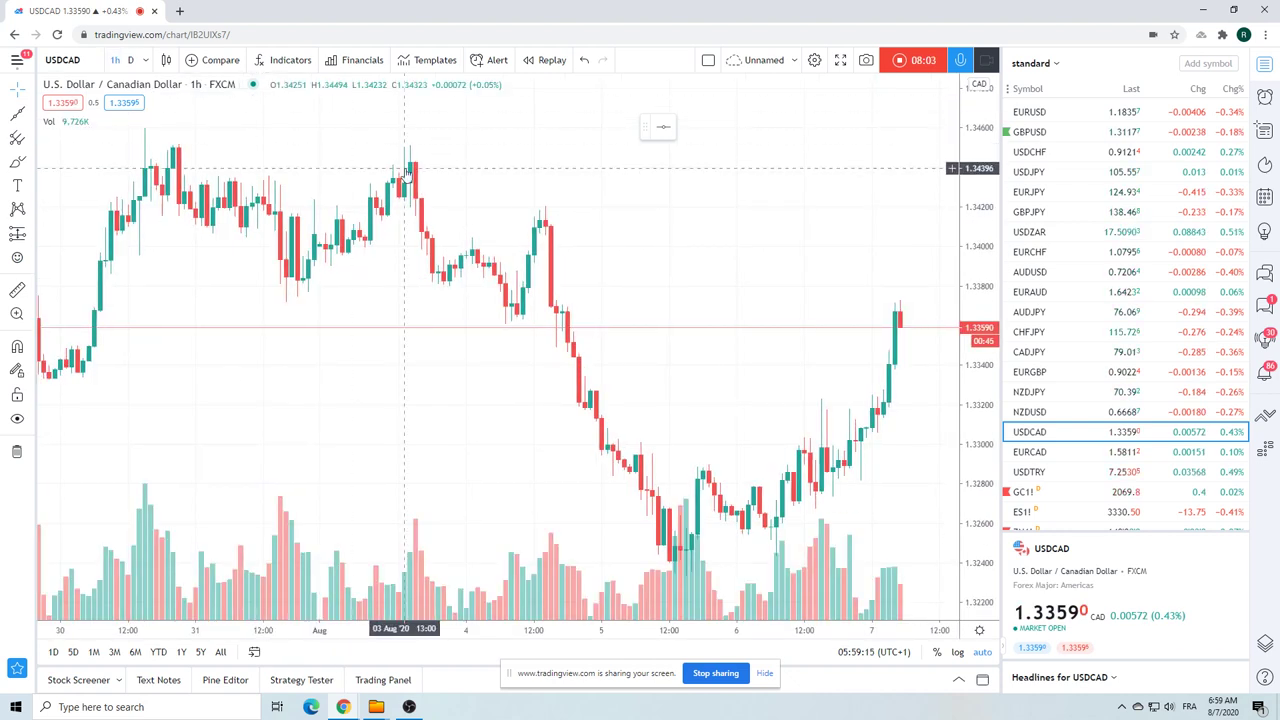
{"action": "scroll", "coordinate": [406, 172], "scroll_direction": "down", "scroll_amount": 3}
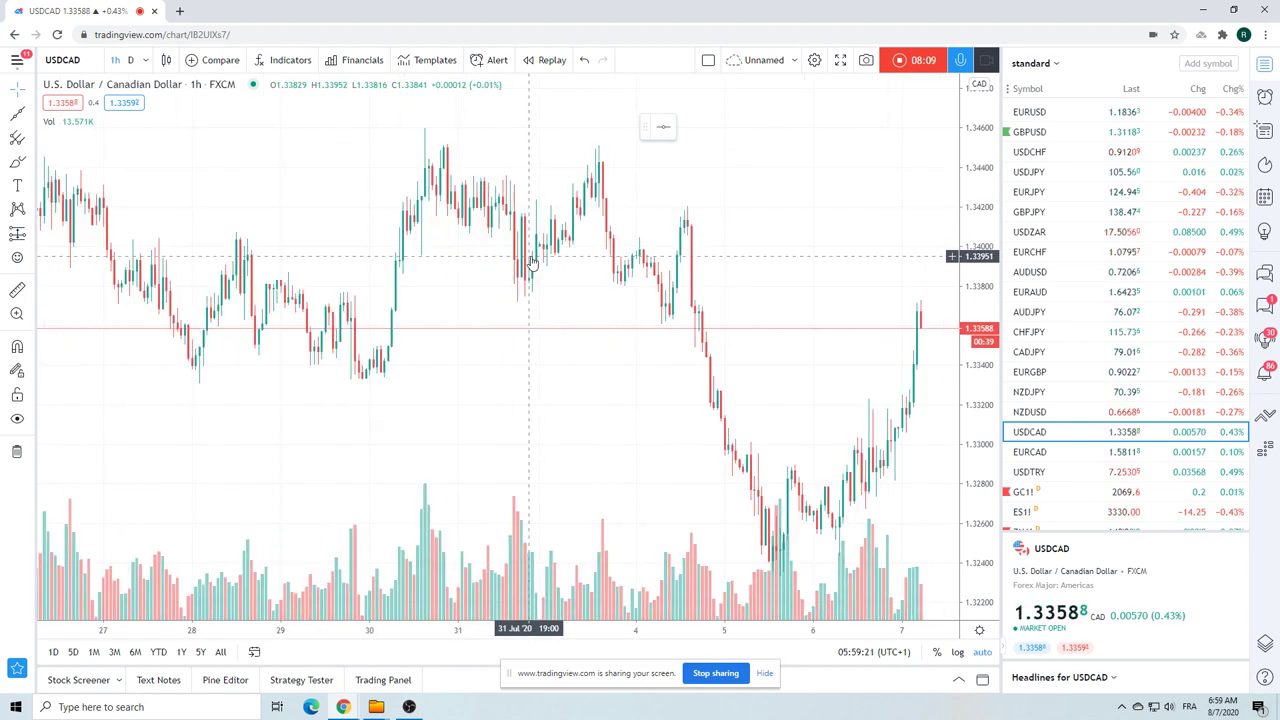
{"action": "scroll", "coordinate": [530, 262], "scroll_direction": "up", "scroll_amount": 2}
Switch to EURUSD on the D interval and adjust the zoom.
{"action": "left_click", "coordinate": [1028, 113]}
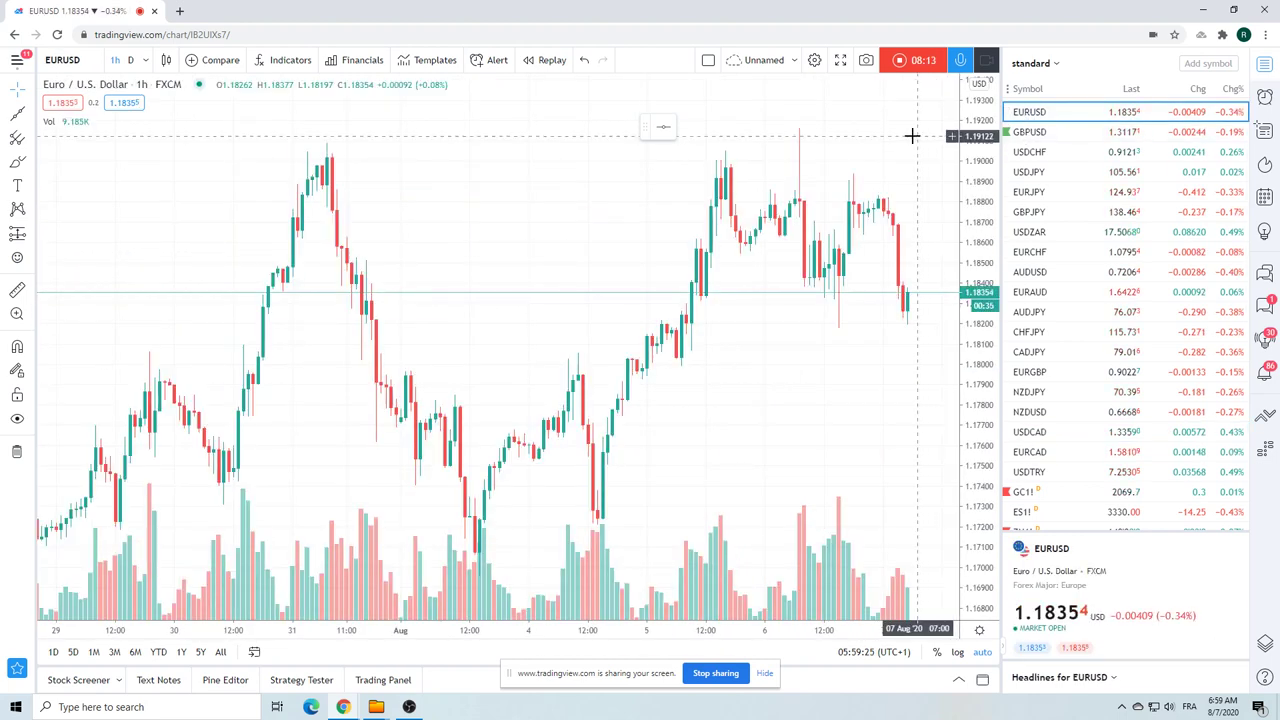
{"action": "left_click", "coordinate": [130, 60]}
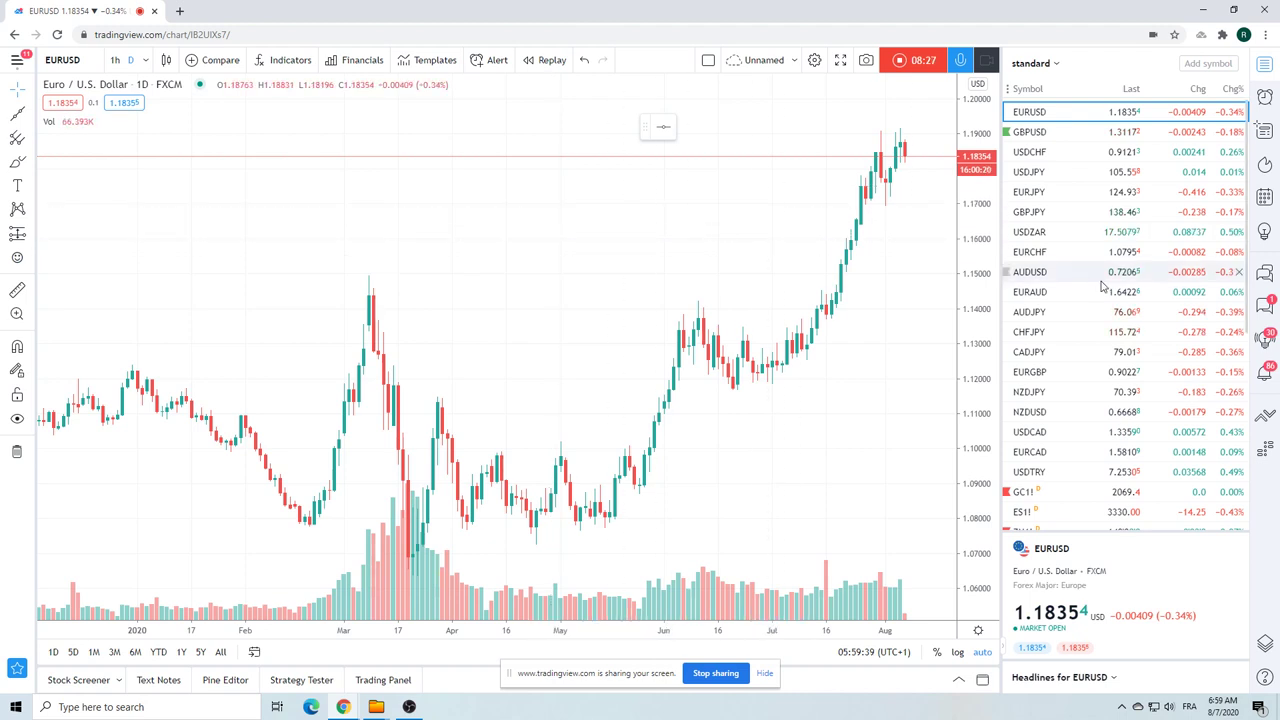
{"action": "scroll", "coordinate": [1101, 287], "scroll_direction": "down", "scroll_amount": 3}
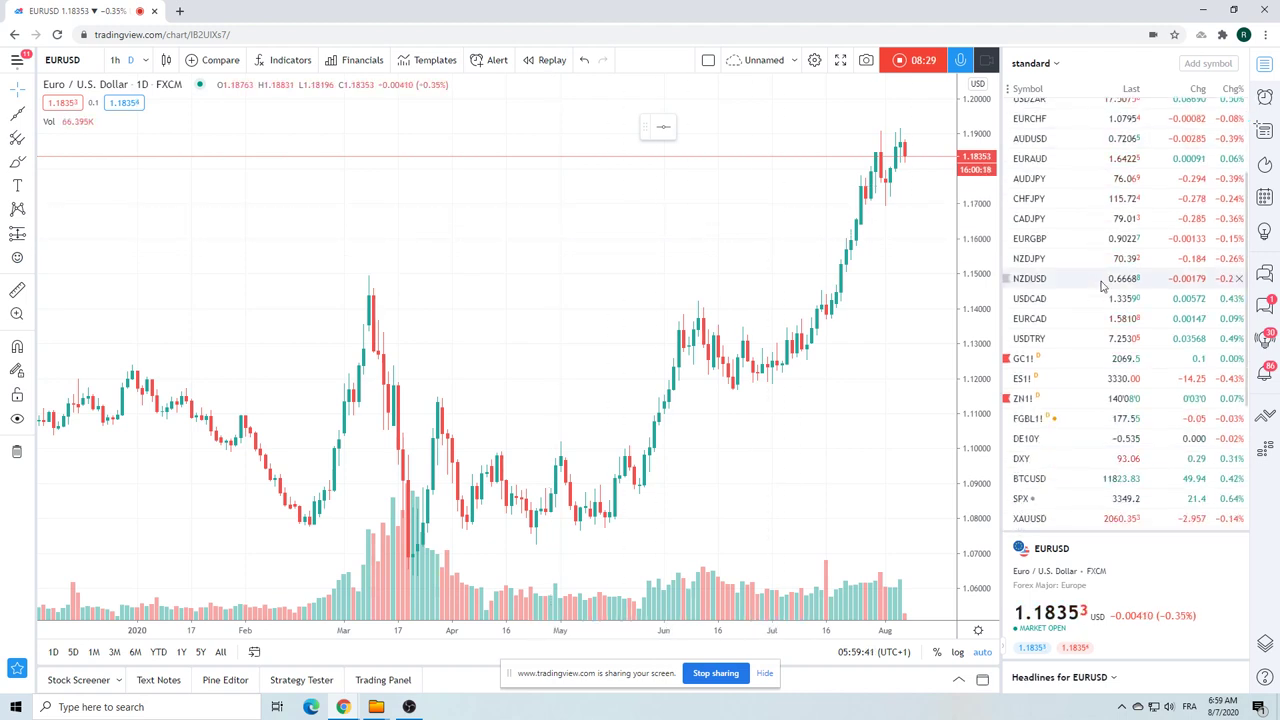
{"action": "scroll", "coordinate": [1075, 330], "scroll_direction": "up", "scroll_amount": 3}
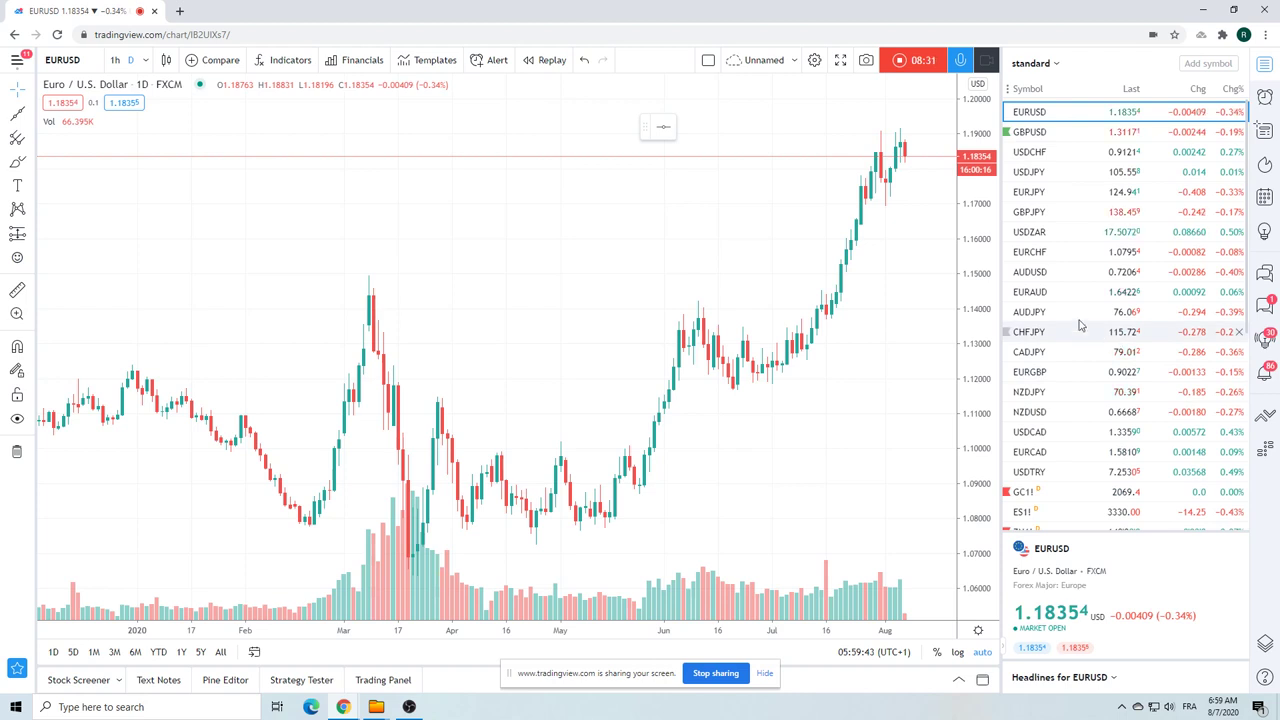
Switch to AUDUSD and zoom the daily chart in and out to frame the price action.
{"action": "left_click", "coordinate": [1051, 274]}
{"action": "scroll", "coordinate": [837, 286], "scroll_direction": "up", "scroll_amount": 3}
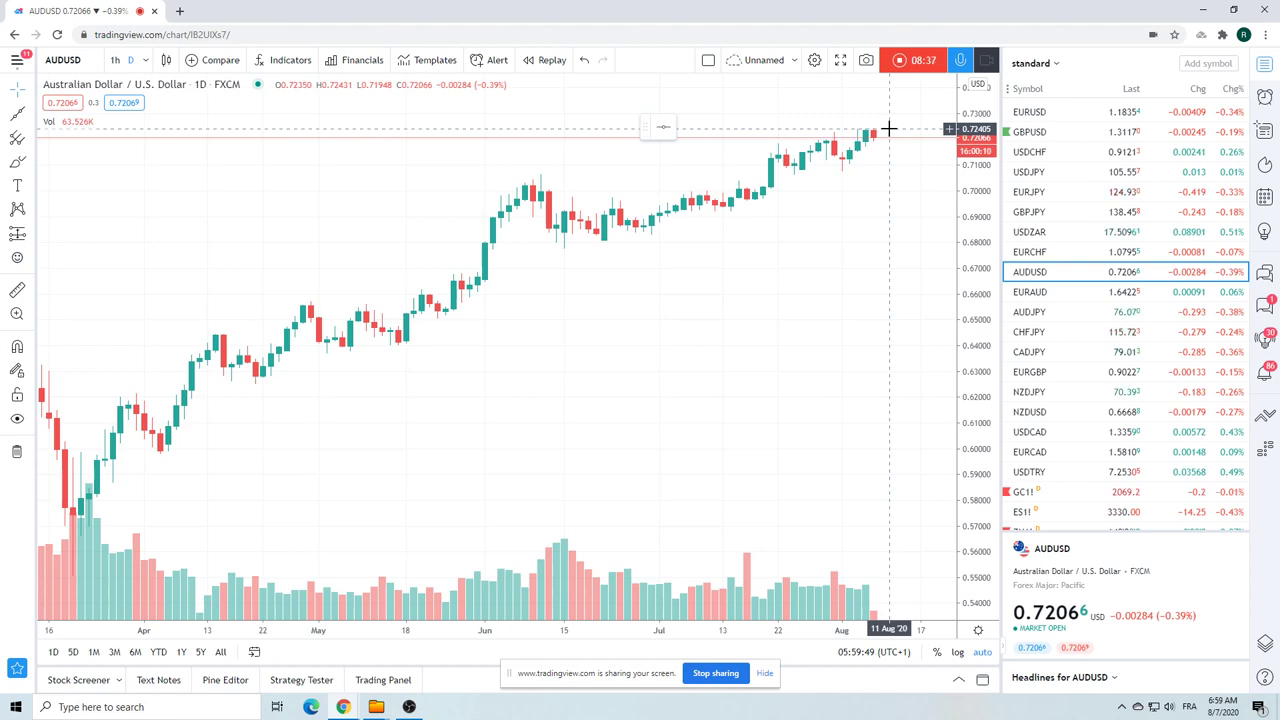
{"action": "scroll", "coordinate": [888, 129], "scroll_direction": "down", "scroll_amount": 3}
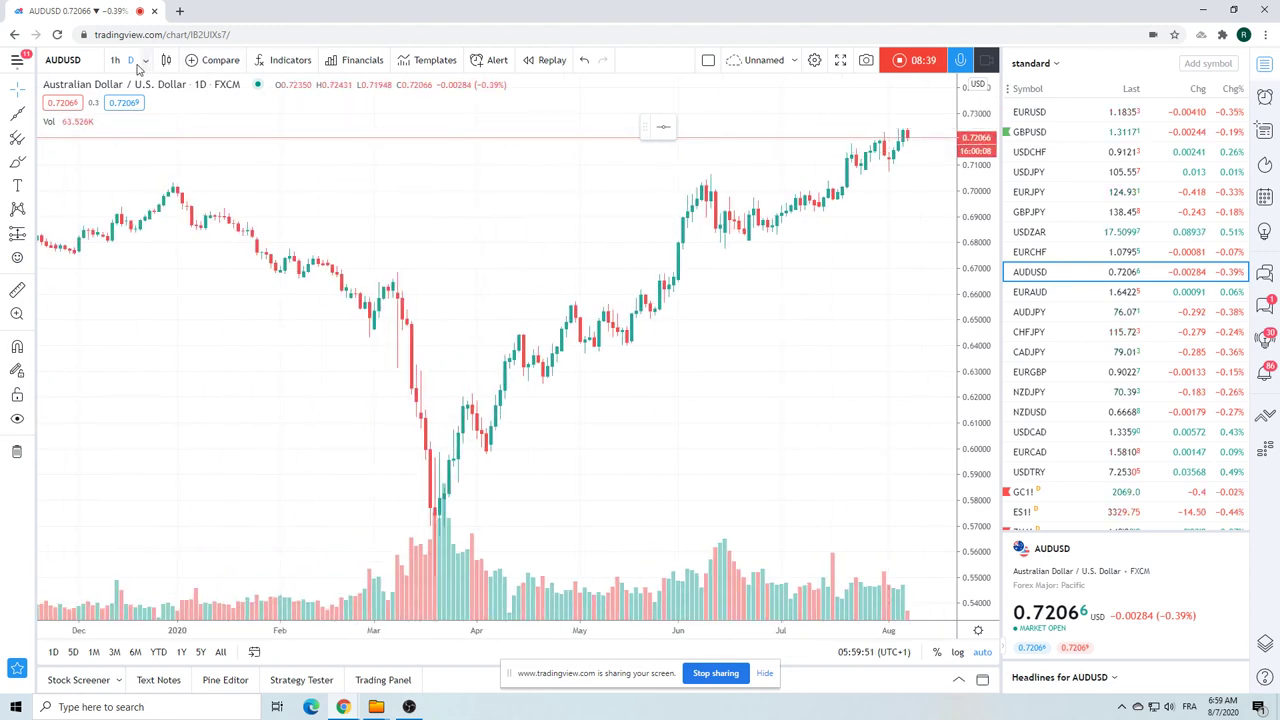
{"action": "scroll", "coordinate": [697, 270], "scroll_direction": "down", "scroll_amount": 5}
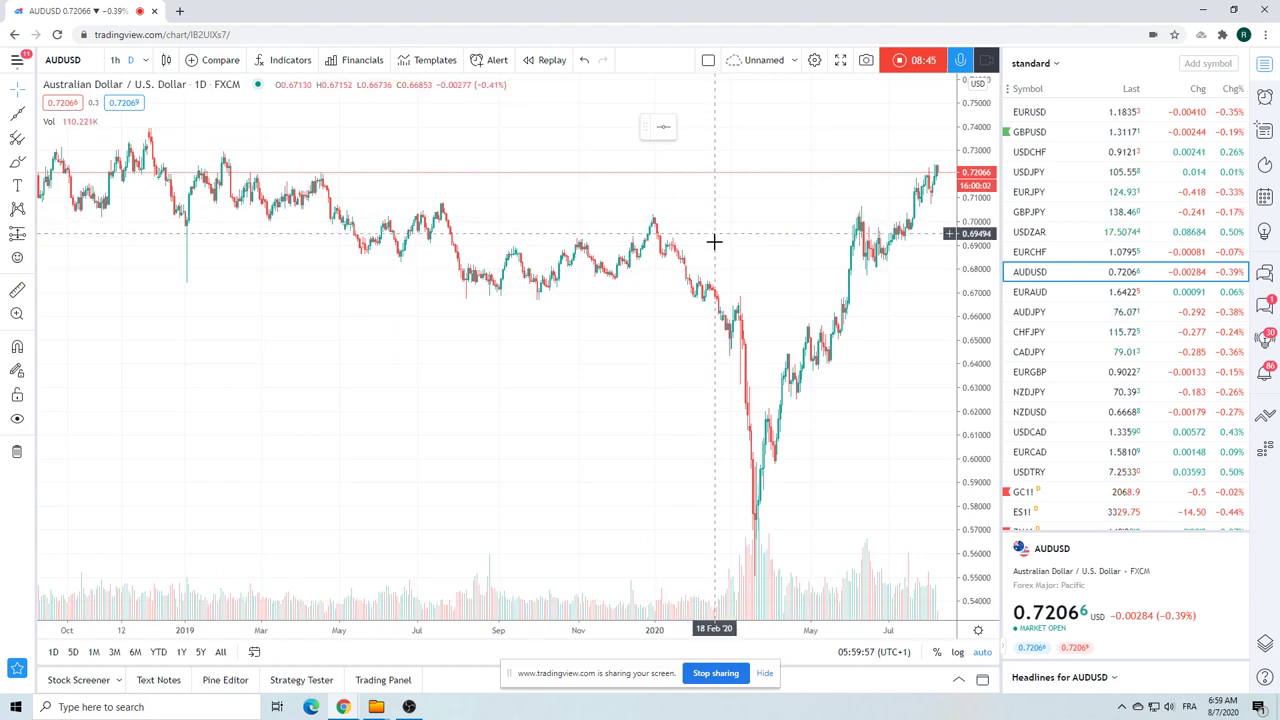
{"action": "scroll", "coordinate": [713, 248], "scroll_direction": "up", "scroll_amount": 3}
{"action": "scroll", "coordinate": [713, 256], "scroll_direction": "up", "scroll_amount": 4}
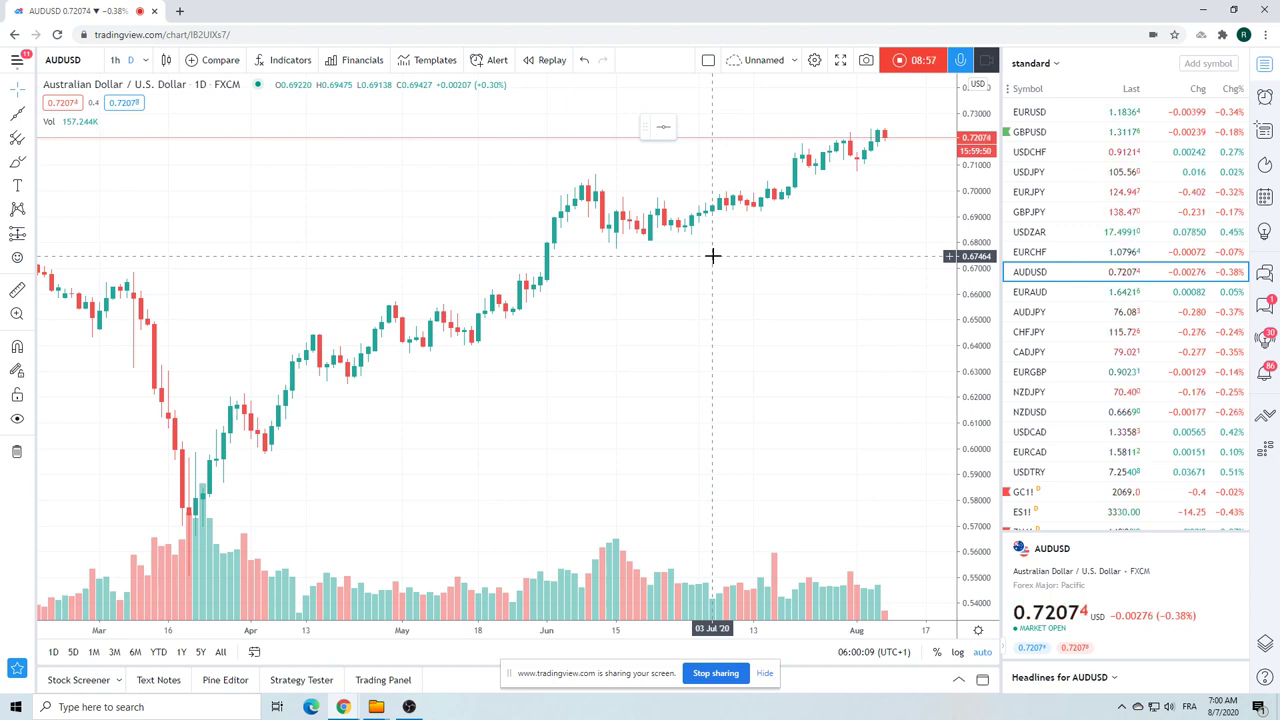
Draw an extended trend line from the 07 Apr '20 low through 27 Jul '20.
{"action": "left_click", "coordinate": [31, 115]}
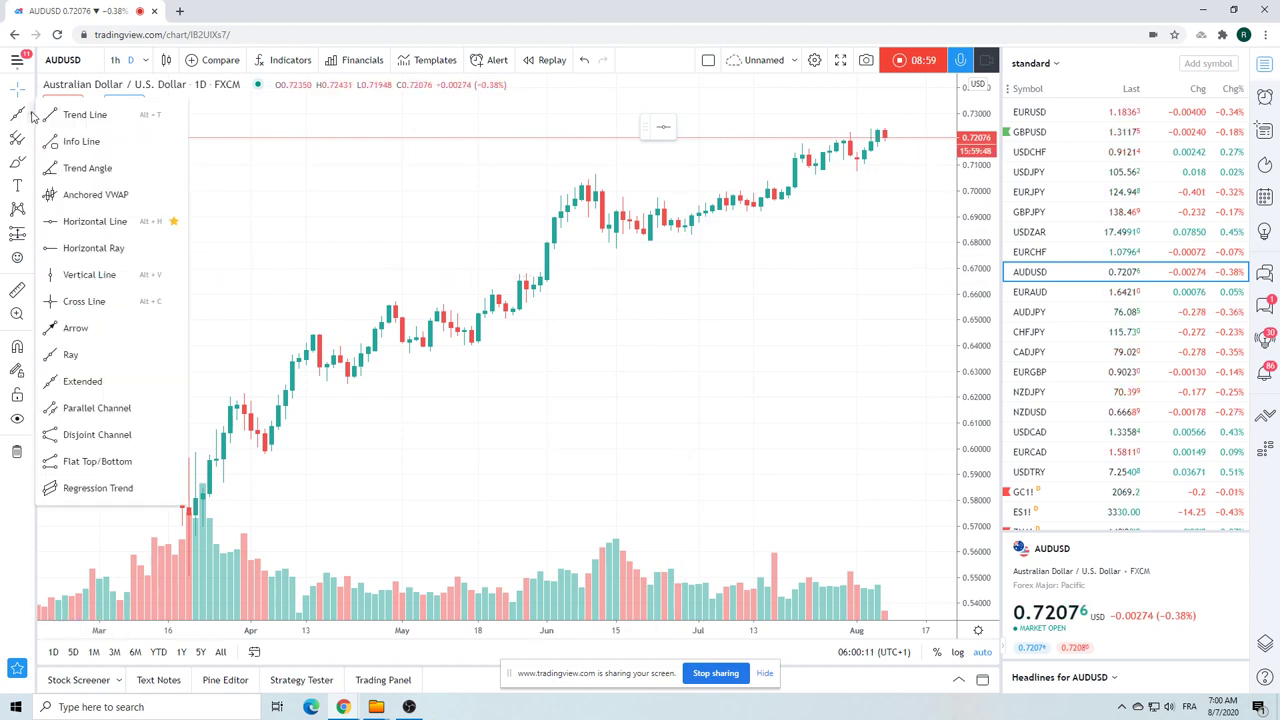
{"action": "left_click", "coordinate": [86, 381]}
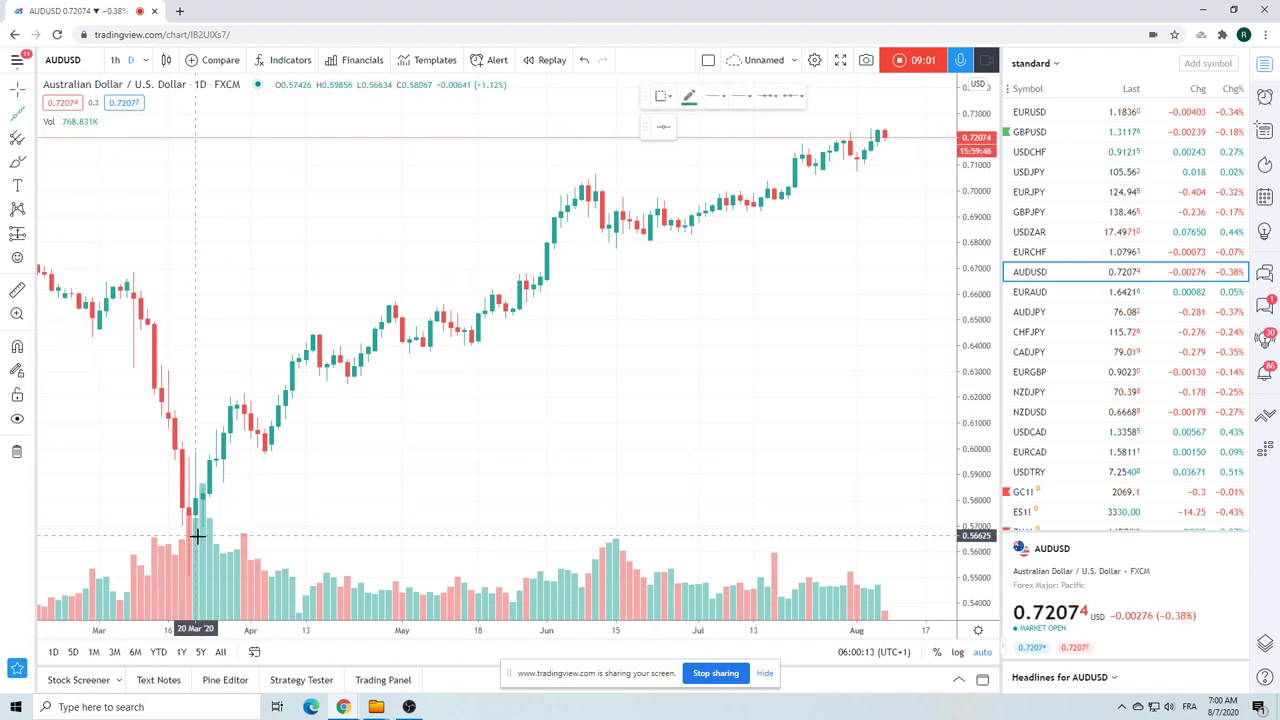
{"action": "scroll", "coordinate": [509, 506], "scroll_direction": "down", "scroll_amount": 2}
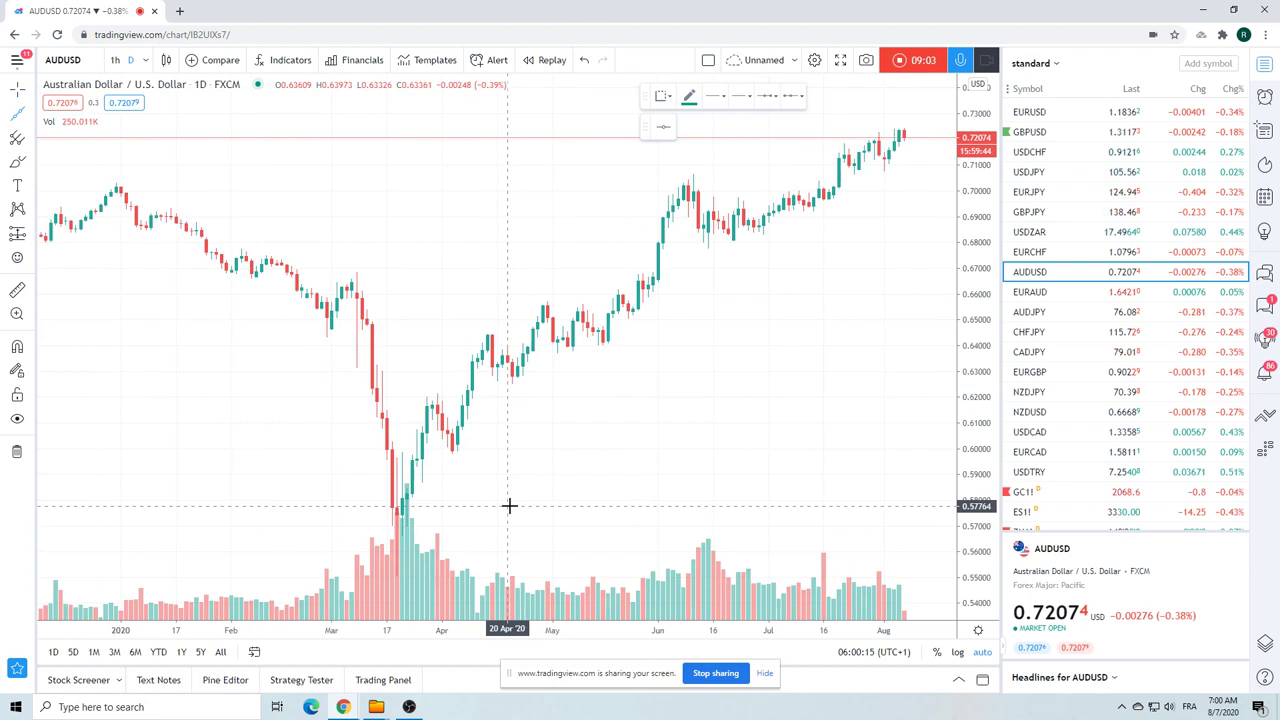
{"action": "left_click", "coordinate": [460, 454]}
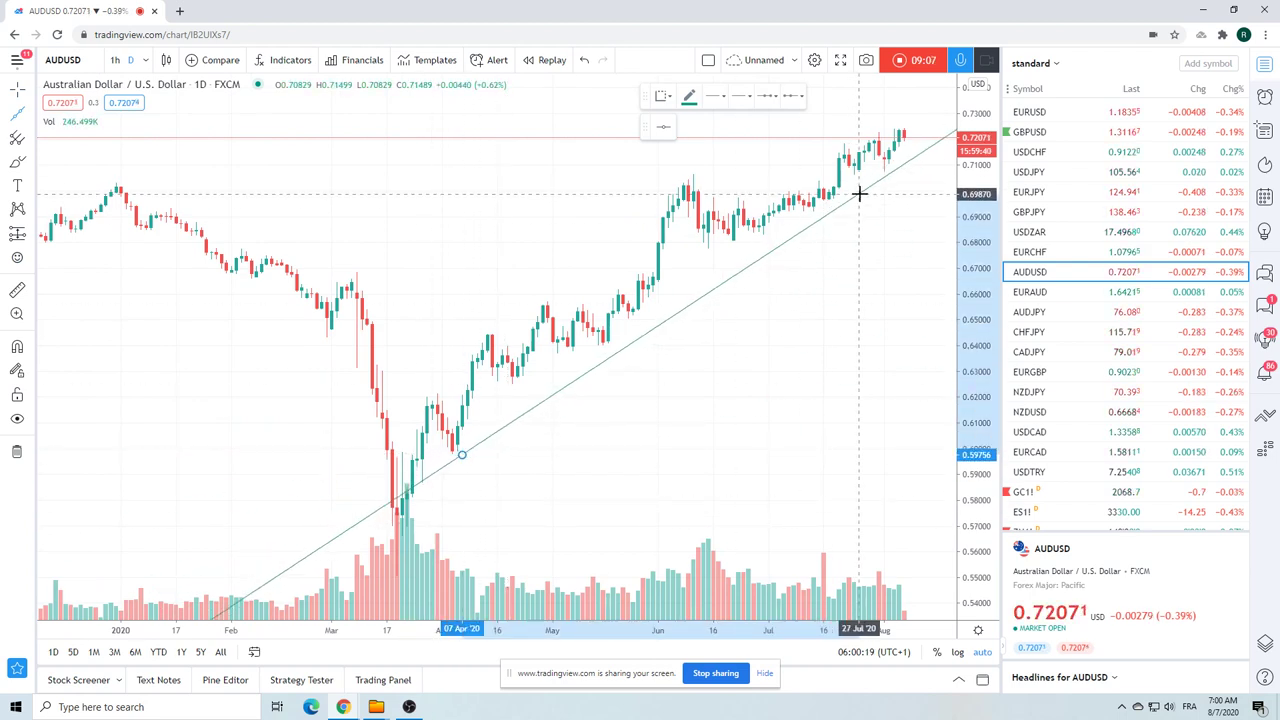
{"action": "left_click", "coordinate": [858, 188]}
{"action": "scroll", "coordinate": [777, 390], "scroll_direction": "up", "scroll_amount": 3}
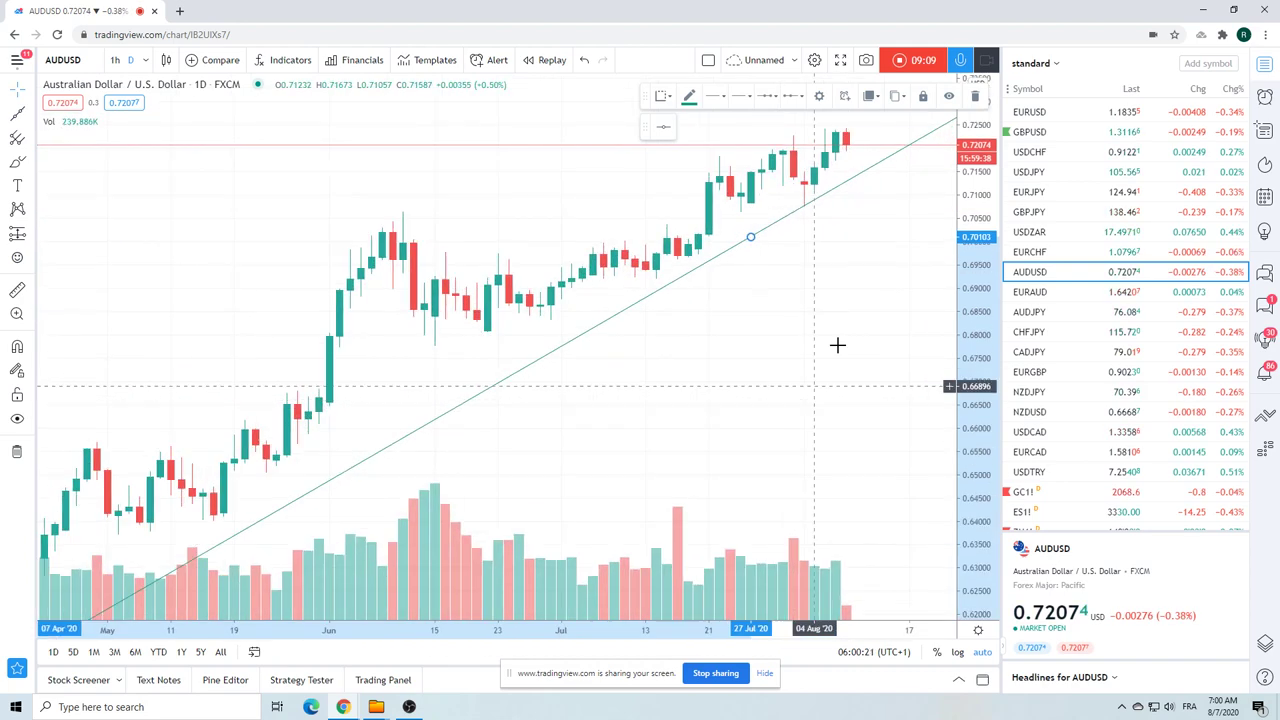
{"action": "scroll", "coordinate": [852, 375], "scroll_direction": "down", "scroll_amount": 3}
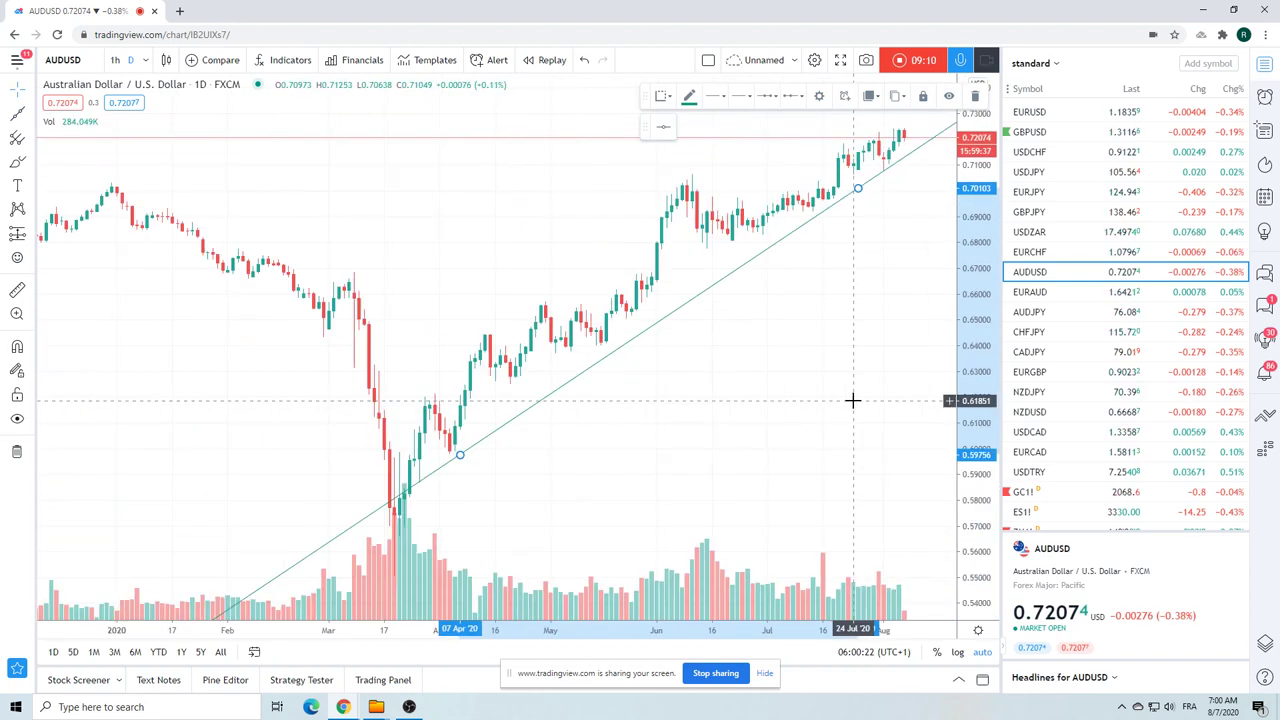
Load the AUDJPY daily chart from the watchlist.
{"action": "left_click", "coordinate": [1060, 312]}
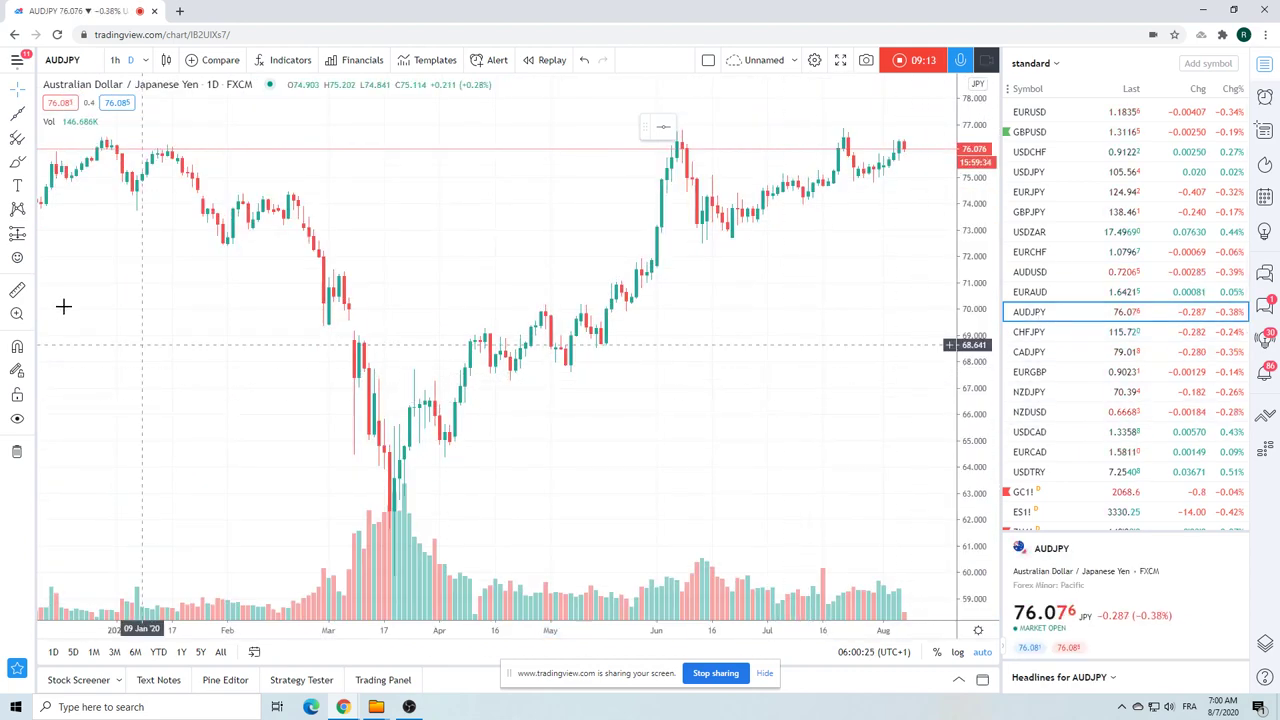